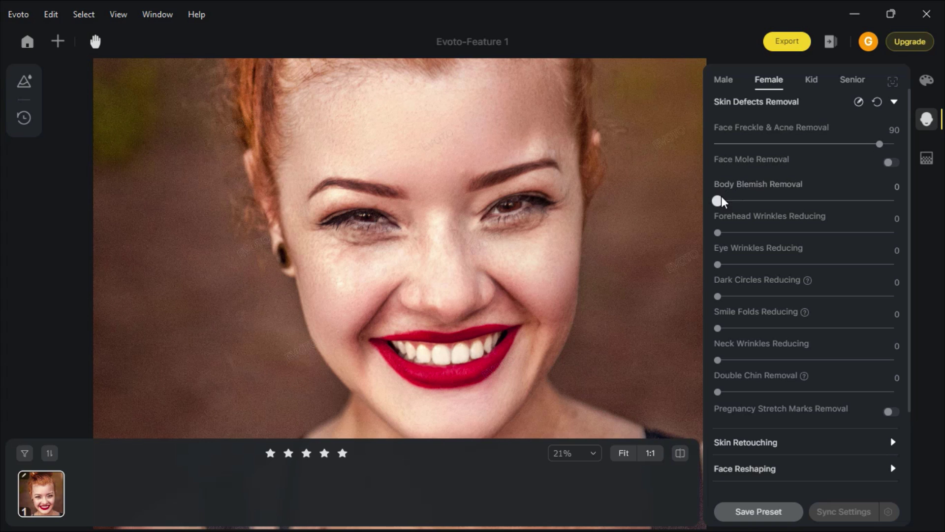
# Step: Set Body Blemish Removal to 92 to clear the spots on the woman's neck and chest
pyautogui.moveTo(475, 280); pyautogui.dragTo(467, 79)
pyautogui.moveTo(850, 203); pyautogui.dragTo(883, 200)
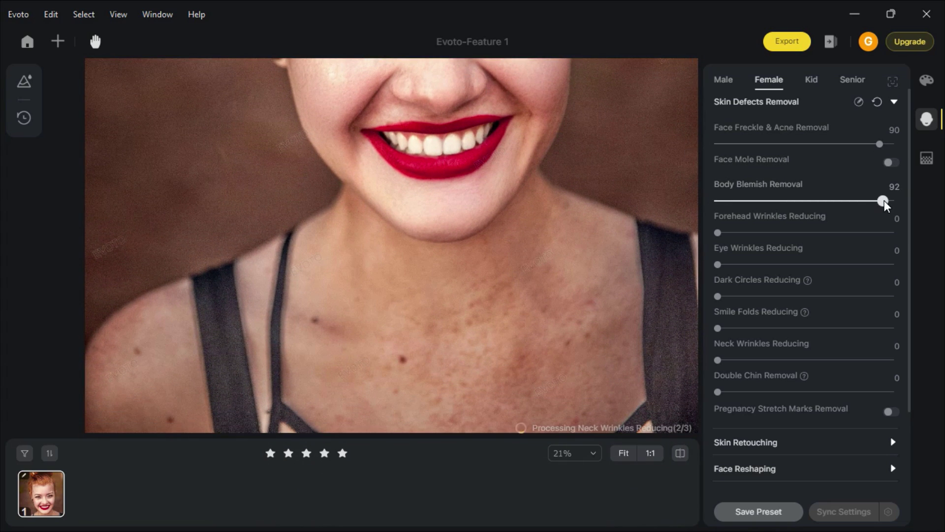
pyautogui.moveTo(443, 217); pyautogui.dragTo(439, 378)
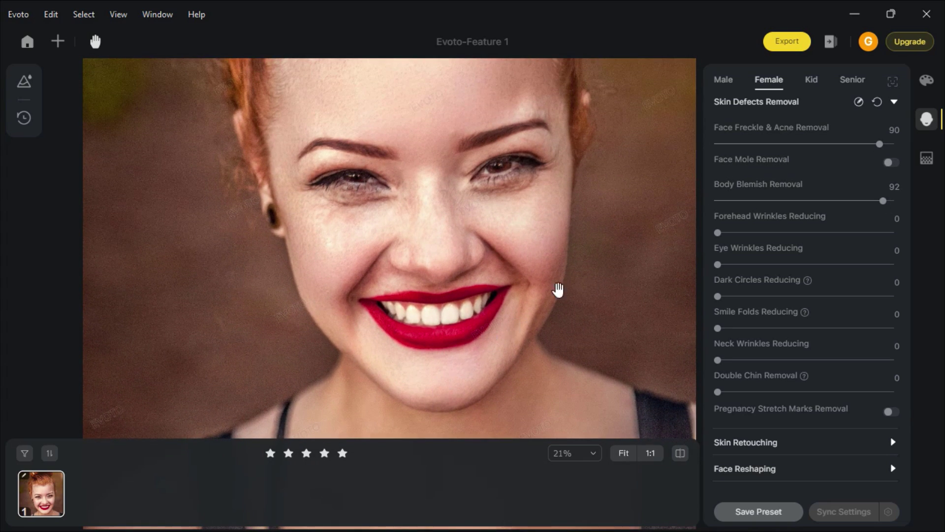
# Step: Set Eye Wrinkles Reducing to 80, Dark Circles Reducing to 83 and Neck Wrinkles Reducing to 80
pyautogui.click(862, 266)
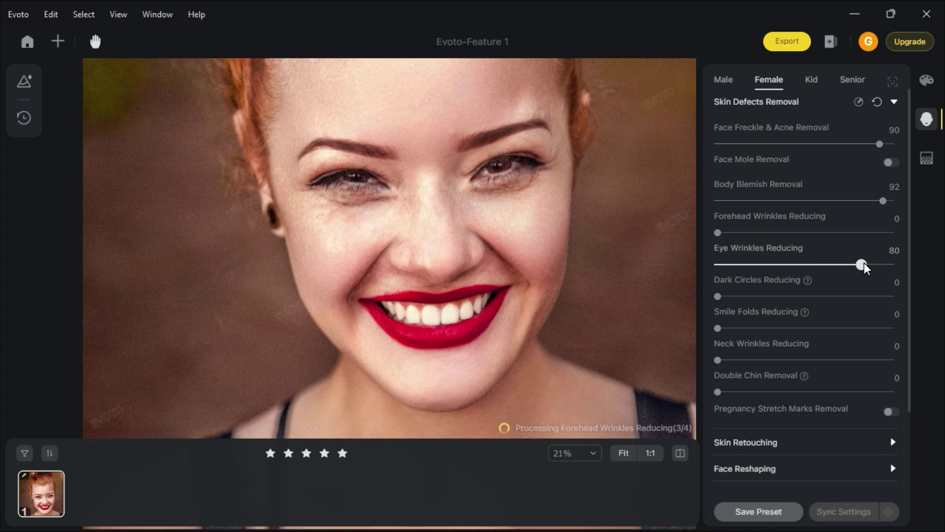
pyautogui.moveTo(820, 293); pyautogui.dragTo(866, 294)
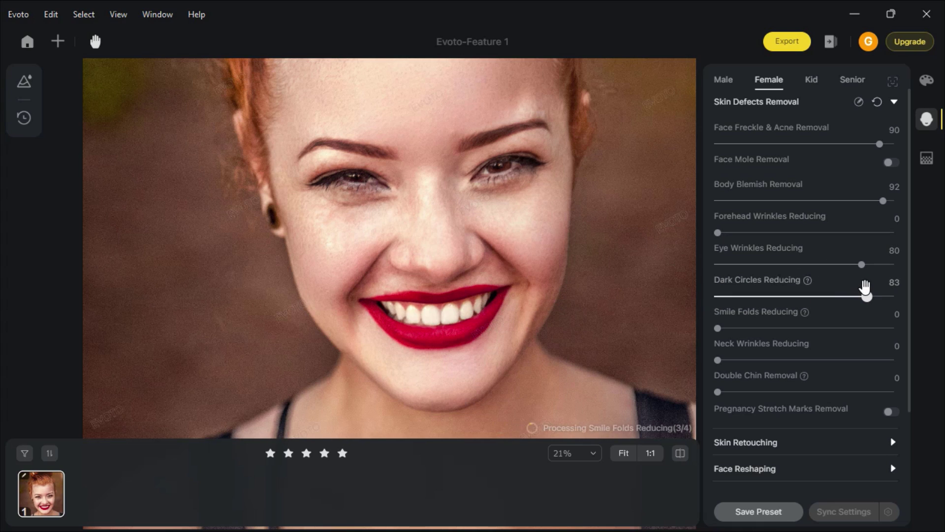
pyautogui.moveTo(718, 360); pyautogui.dragTo(861, 360)
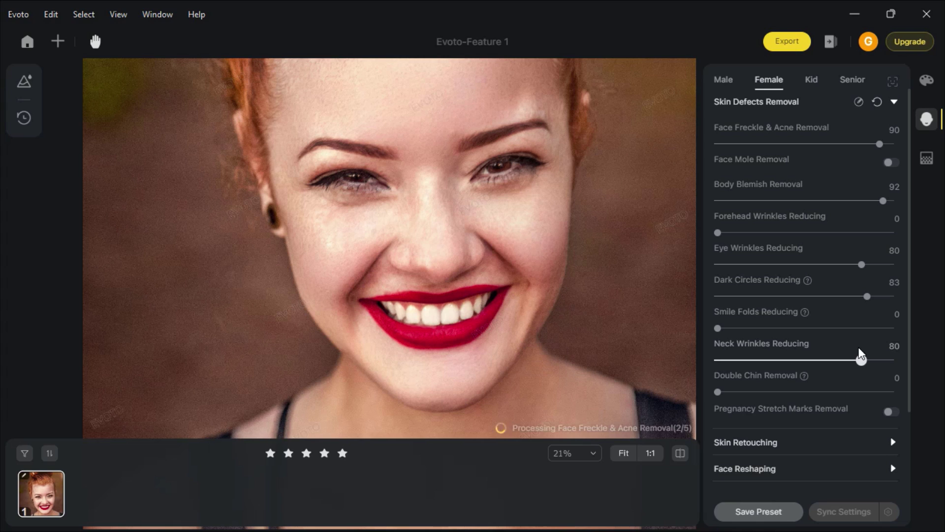
# Step: Set Face Freckle & Acne Removal to 95 and compare the retouched portrait with the original
pyautogui.moveTo(880, 144); pyautogui.dragTo(888, 144)
pyautogui.scroll(-2, 418, 264)
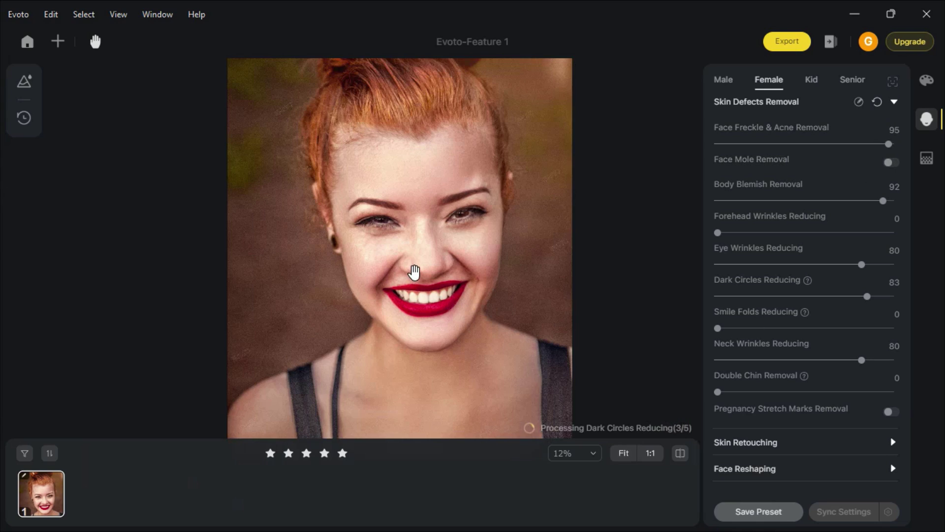
pyautogui.click(679, 454)
pyautogui.click(678, 454)
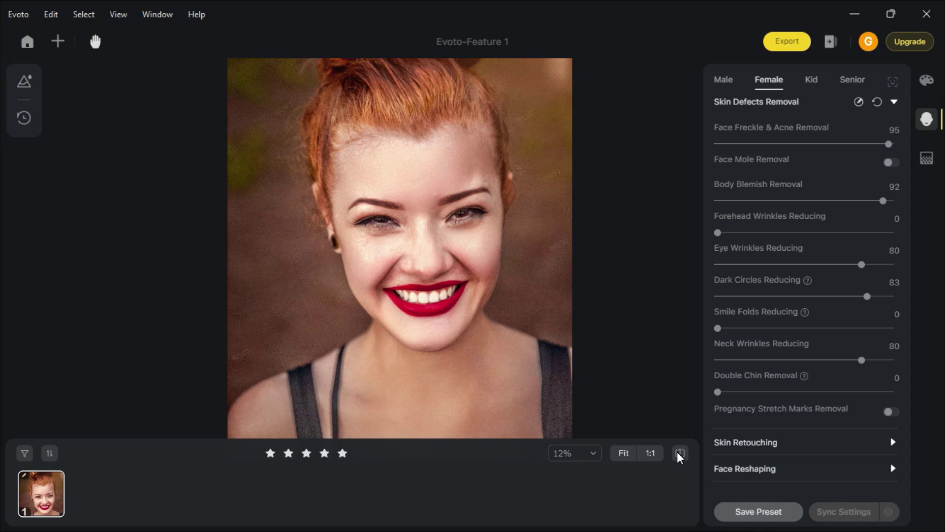
pyautogui.click(678, 454)
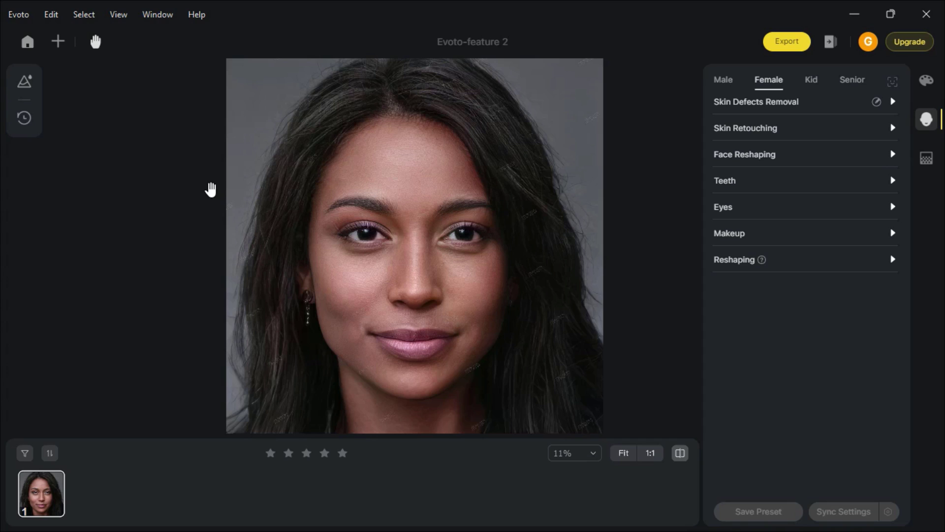
# Step: Retouch the skin with Magic Face Skin 80, Face Skin Smoothing 22 and Skin Tone Unifying 23, and choose the light pink skin color
pyautogui.click(748, 129)
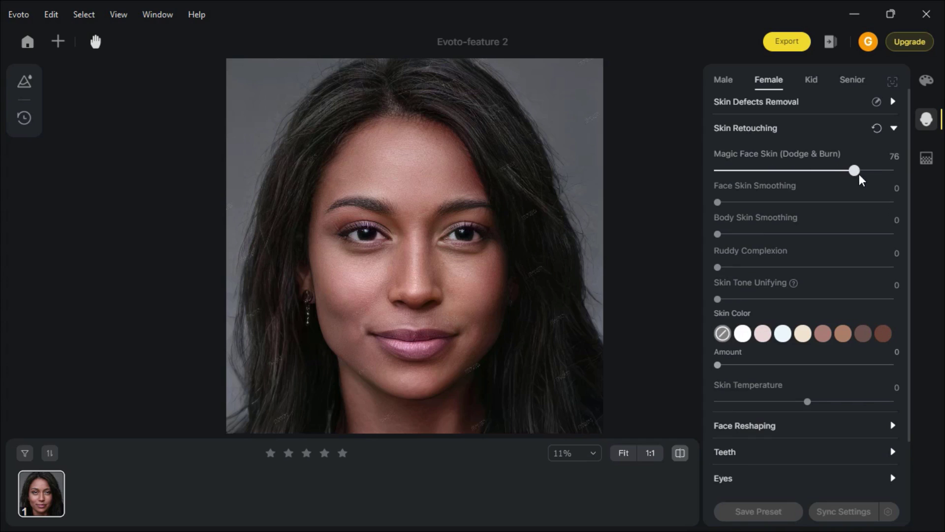
pyautogui.moveTo(859, 175); pyautogui.dragTo(866, 174)
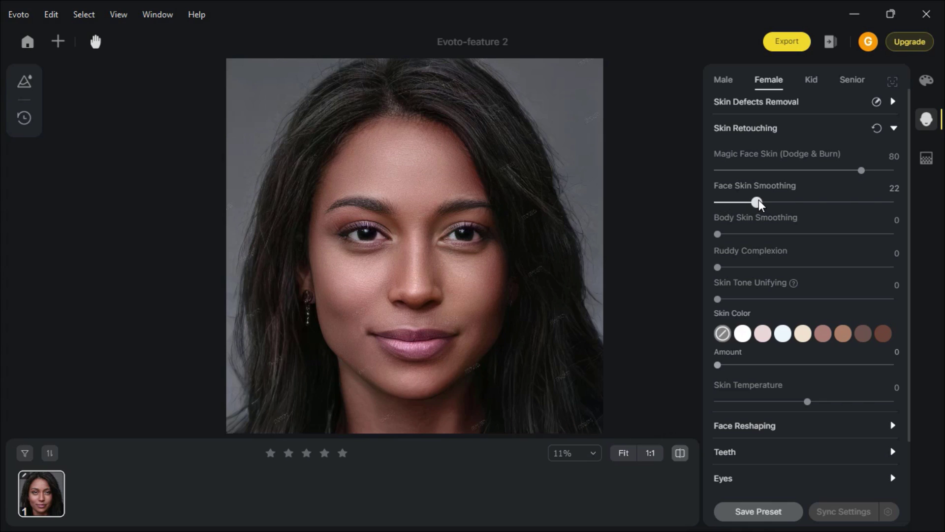
pyautogui.moveTo(720, 299); pyautogui.dragTo(758, 299)
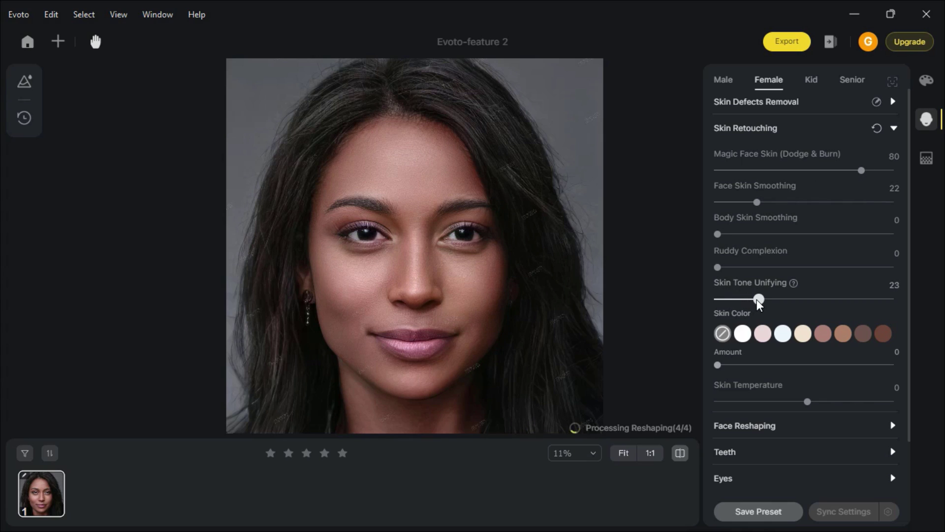
pyautogui.click(763, 335)
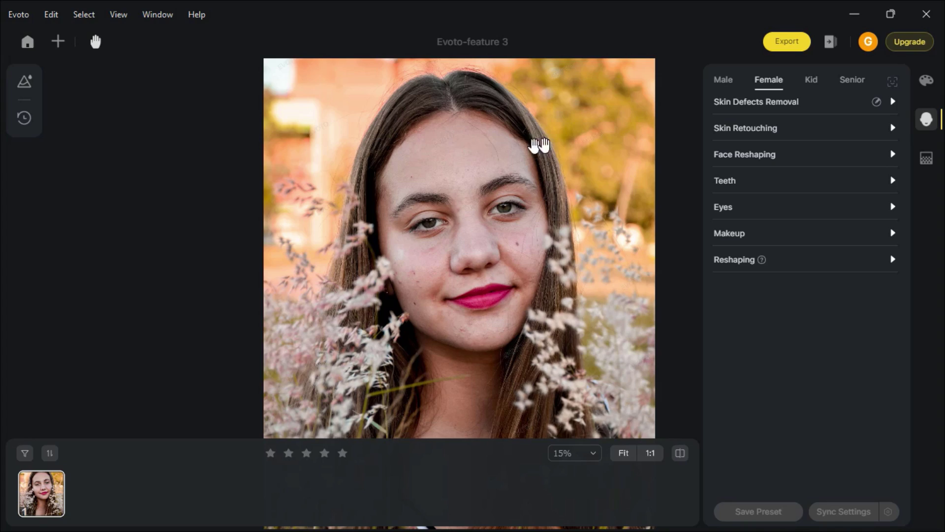
# Step: Slim the face shape by setting Face to -29 and Jaw to -71 on both sides, and Small Face to 40
pyautogui.click(733, 157)
pyautogui.click(741, 183)
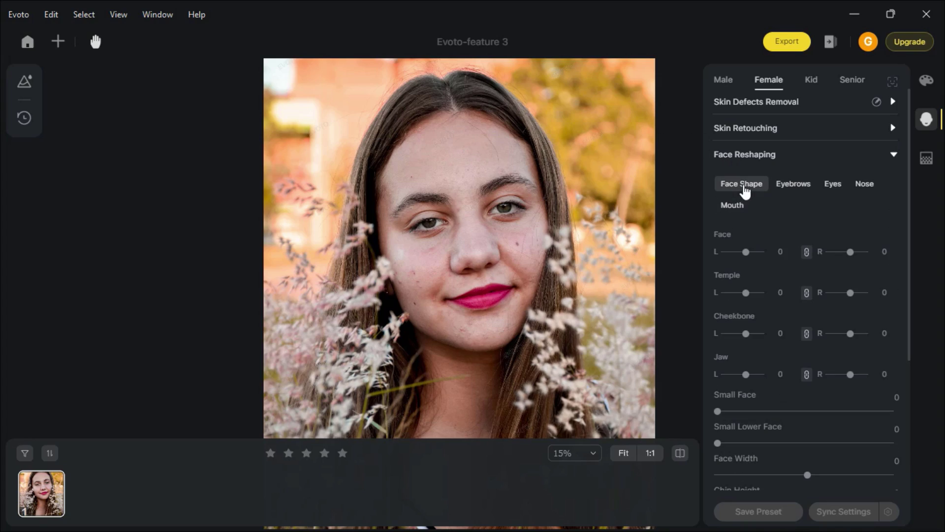
pyautogui.moveTo(746, 251); pyautogui.dragTo(740, 252)
pyautogui.moveTo(744, 374); pyautogui.dragTo(731, 375)
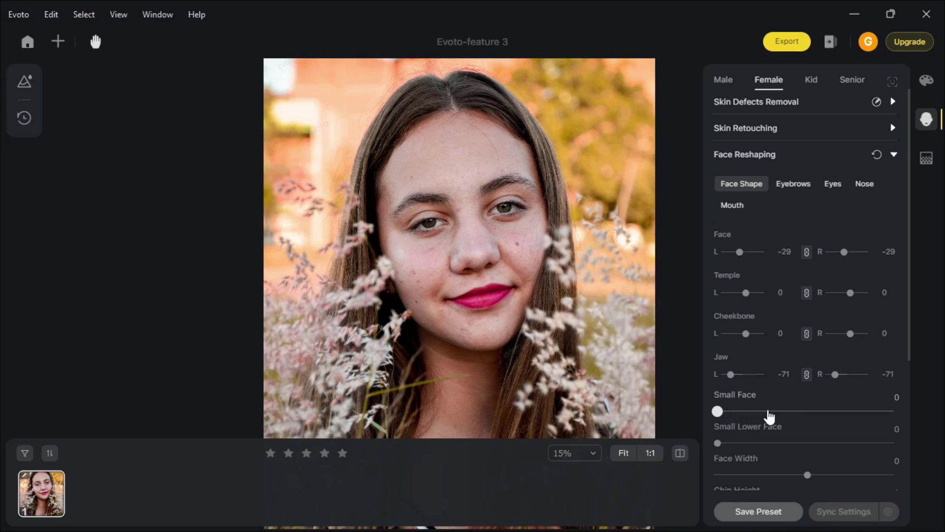
pyautogui.click(789, 411)
pyautogui.moveTo(789, 411)
pyautogui.mouseDown()
pyautogui.moveTo(723, 410)
pyautogui.moveTo(789, 411)
pyautogui.mouseUp()
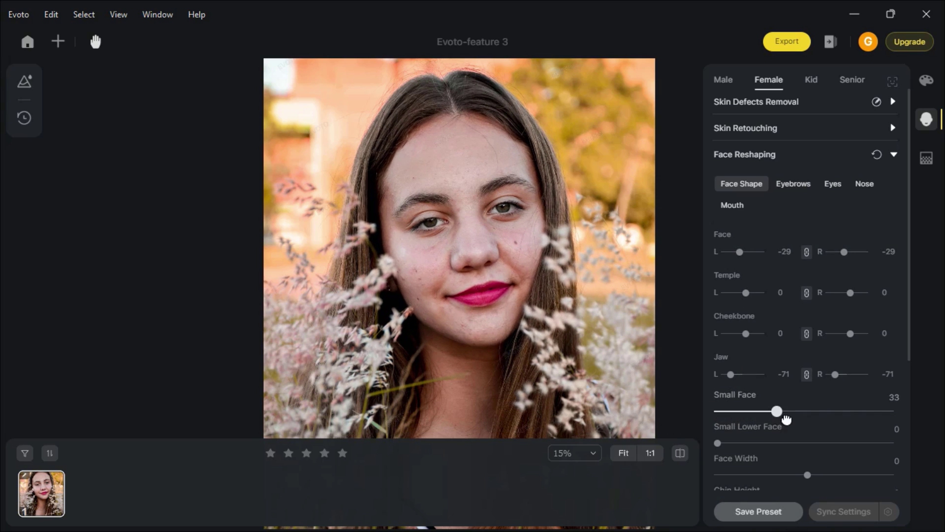
# Step: Refine the face shape with Small Lower Face 37, Face Width -69, Chin Height 61 and Forehead -31
pyautogui.scroll(-2, 774, 424)
pyautogui.moveTo(717, 360); pyautogui.dragTo(784, 359)
pyautogui.moveTo(807, 392); pyautogui.dragTo(767, 391)
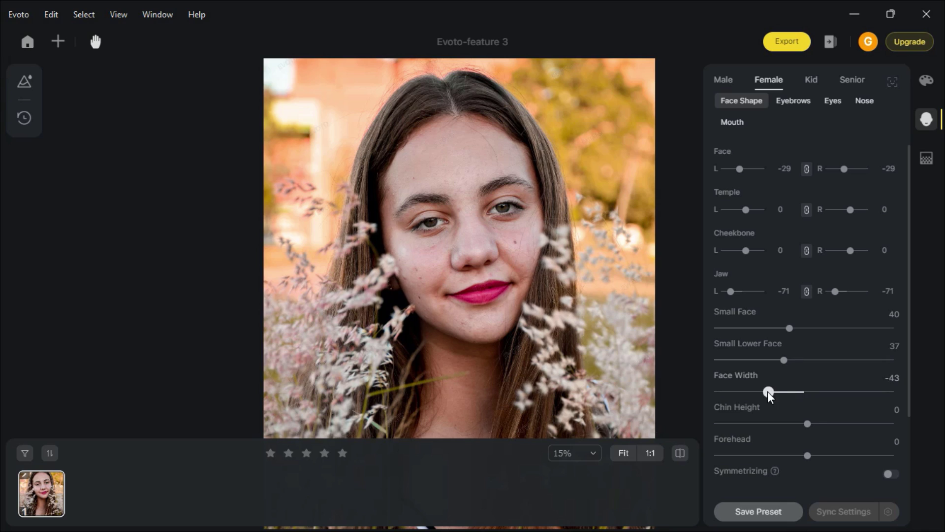
pyautogui.moveTo(808, 423); pyautogui.dragTo(861, 423)
pyautogui.moveTo(807, 456); pyautogui.dragTo(779, 455)
pyautogui.moveTo(767, 391); pyautogui.dragTo(743, 391)
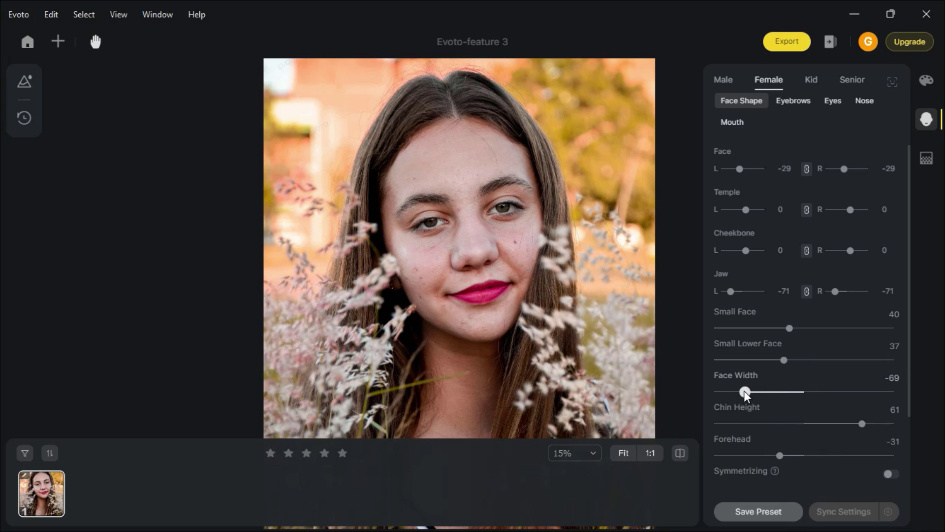
# Step: Adjust the eyebrow shape slightly, and reshape the eyes with Size -39 on both sides and an increased Level
pyautogui.click(790, 101)
pyautogui.moveTo(746, 252)
pyautogui.mouseDown()
pyautogui.moveTo(723, 252)
pyautogui.moveTo(743, 249)
pyautogui.mouseUp()
pyautogui.click(832, 189)
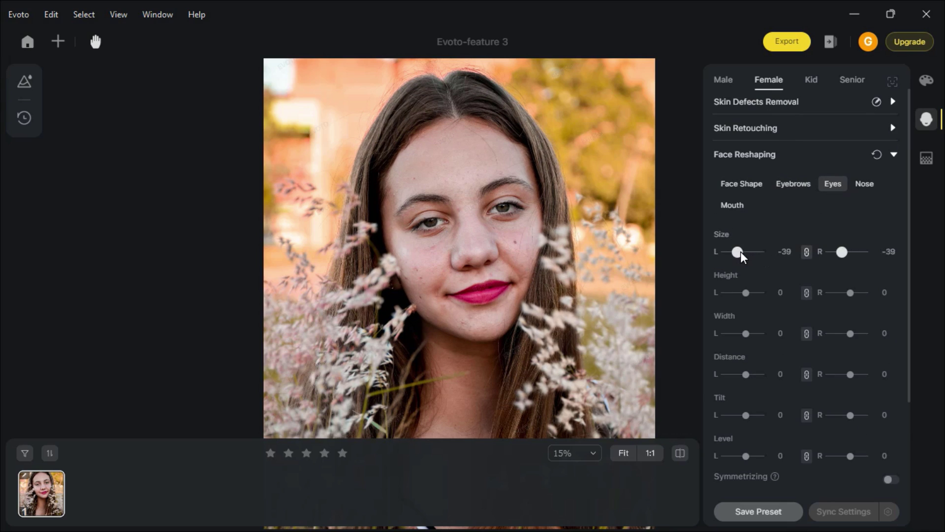
pyautogui.moveTo(745, 452); pyautogui.dragTo(765, 451)
# Step: Reshape the nose with Size -73, Length -37 and Nose Bridge -50
pyautogui.click(864, 183)
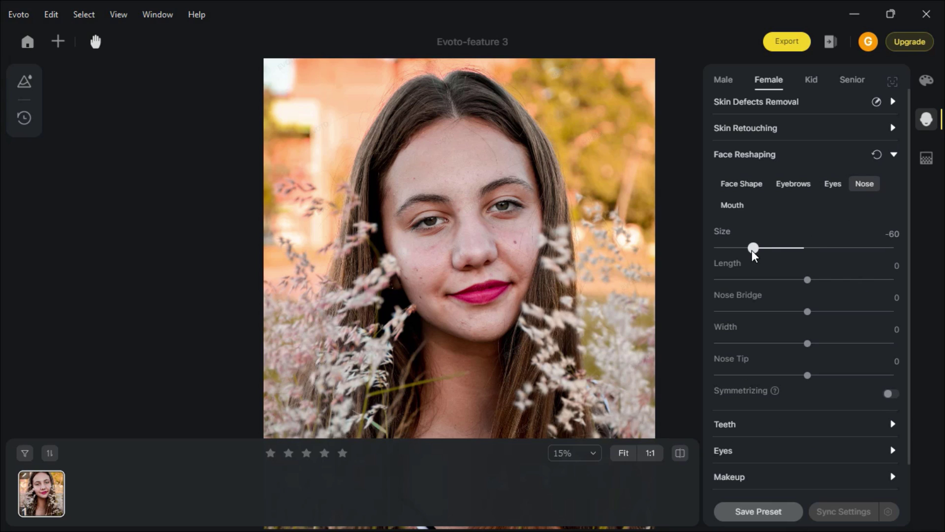
pyautogui.moveTo(754, 249); pyautogui.dragTo(741, 247)
pyautogui.moveTo(807, 279); pyautogui.dragTo(774, 279)
pyautogui.moveTo(807, 311); pyautogui.dragTo(762, 311)
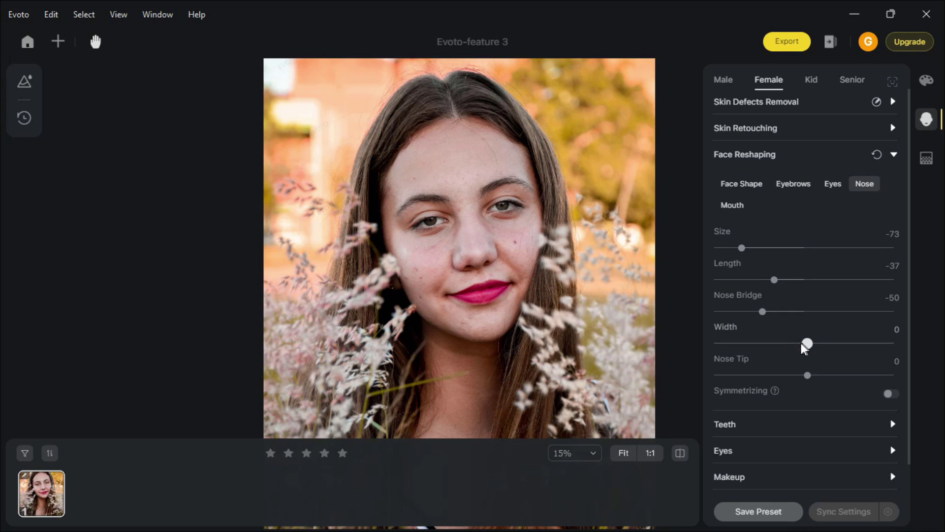
# Step: Reshape the mouth with Size -18, Upper Lip 100, Lower Lip -69 and an increased Position, and enable Symmetrizing
pyautogui.click(732, 204)
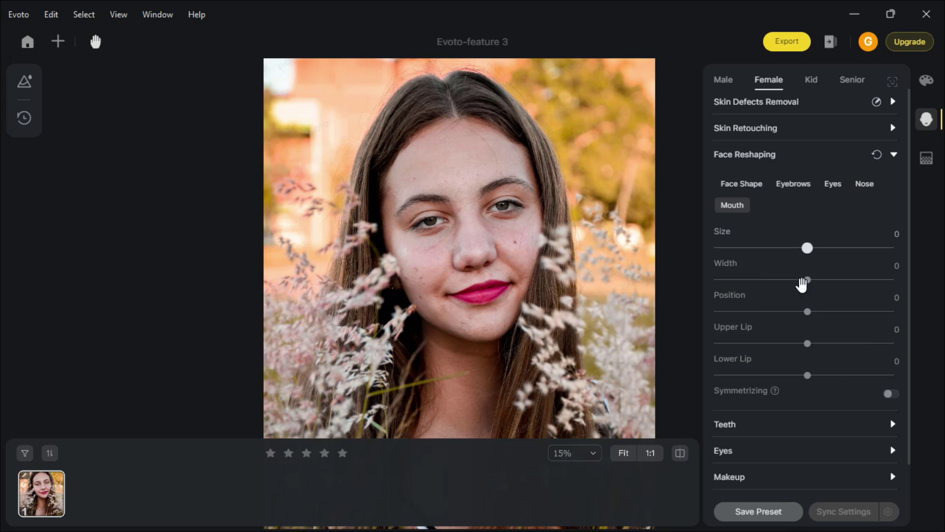
pyautogui.moveTo(807, 375); pyautogui.dragTo(744, 376)
pyautogui.moveTo(807, 343); pyautogui.dragTo(826, 343)
pyautogui.moveTo(904, 344); pyautogui.dragTo(904, 344)
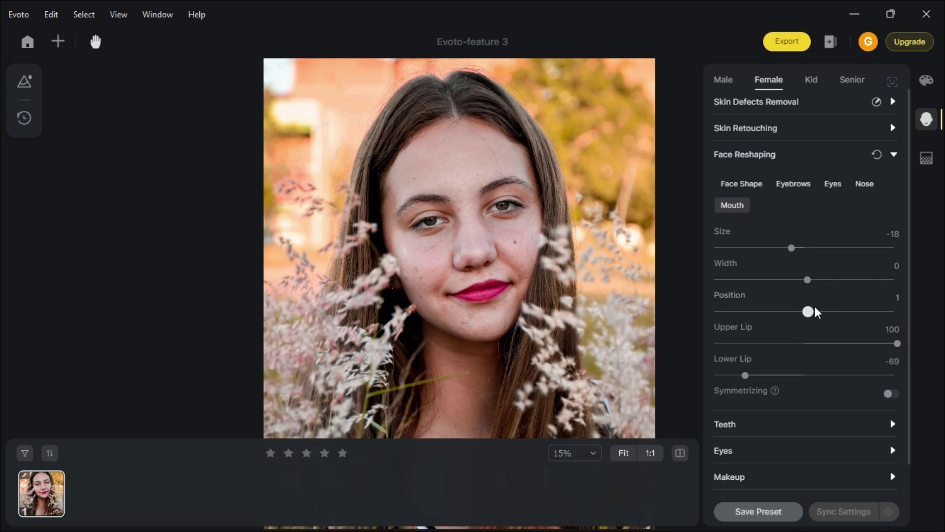
pyautogui.moveTo(816, 312); pyautogui.dragTo(839, 311)
pyautogui.click(889, 393)
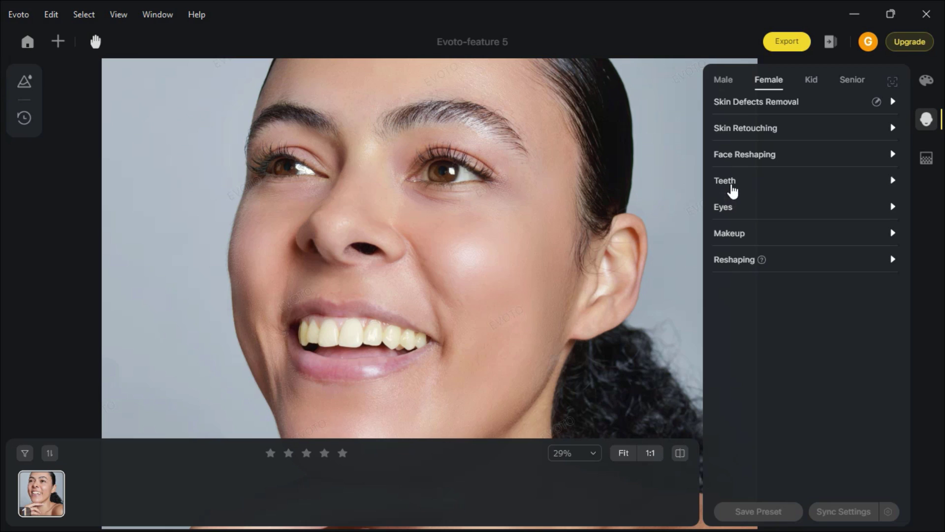
# Step: Set Teeth Whitening to 74 and eye Brightness to 85, and compare the result with the original
pyautogui.click(733, 191)
pyautogui.moveTo(717, 224); pyautogui.dragTo(851, 228)
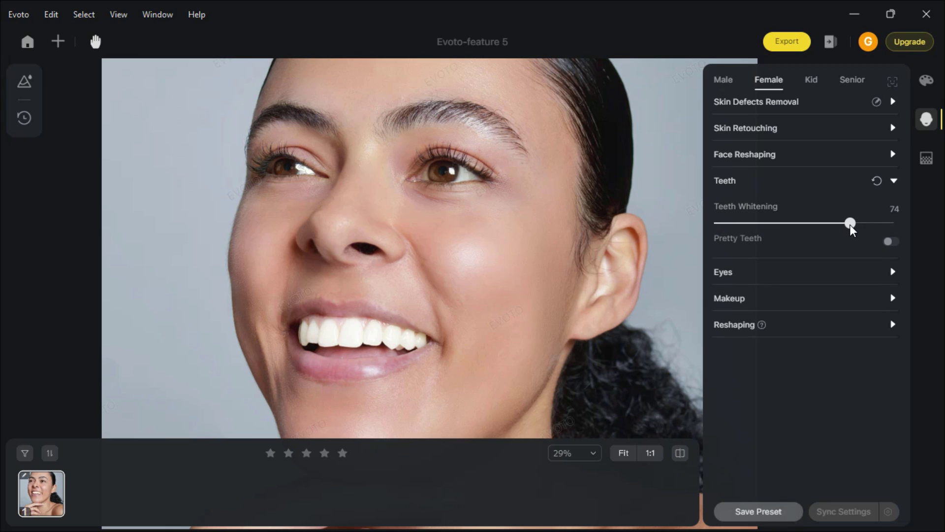
pyautogui.click(756, 275)
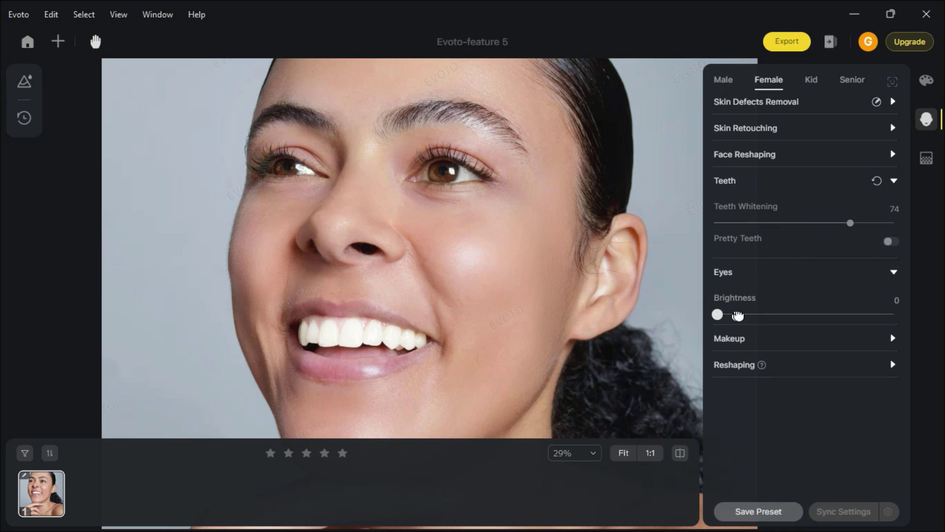
pyautogui.moveTo(738, 316); pyautogui.dragTo(869, 314)
pyautogui.click(679, 452)
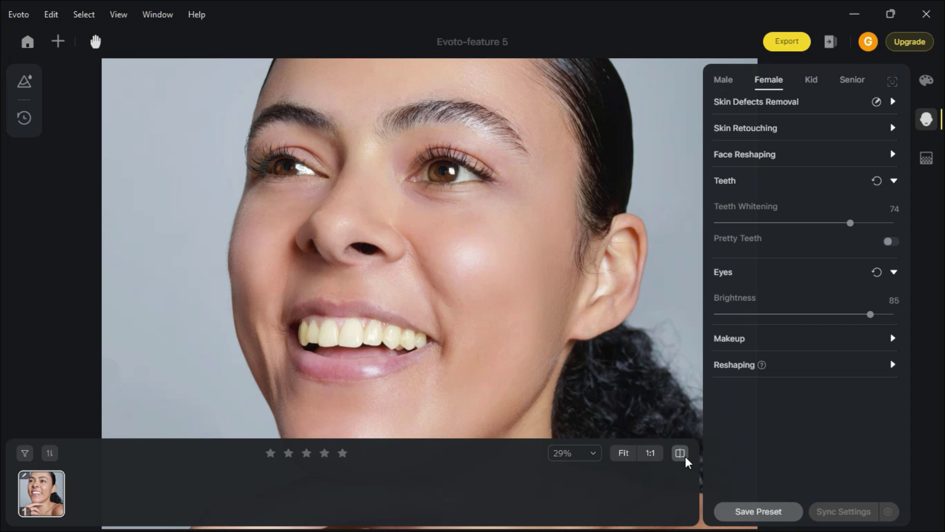
pyautogui.click(686, 458)
pyautogui.click(686, 458)
pyautogui.click(686, 458)
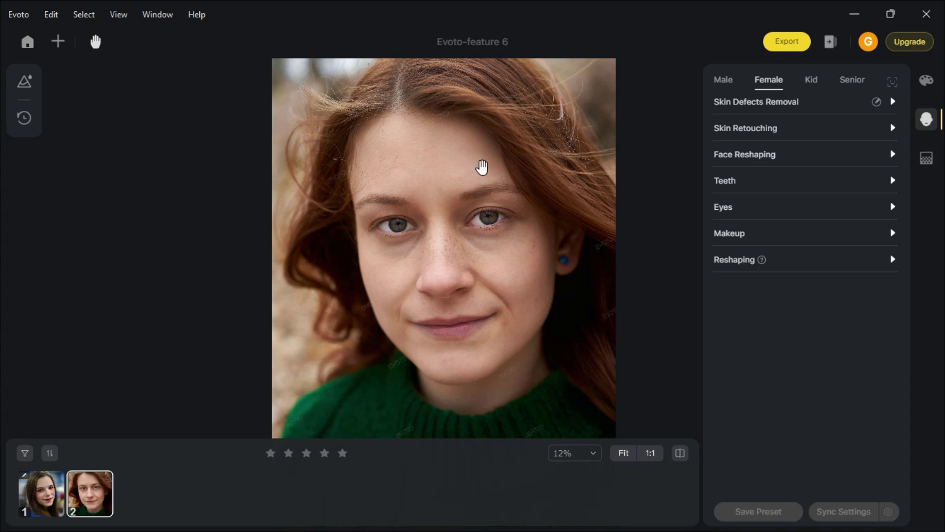
# Step: Set the makeup adjustments to Highlight 62, Contour 26, Eye Makeup Brightness 47 and Lip Color Adjustment 49
pyautogui.click(729, 233)
pyautogui.moveTo(825, 275); pyautogui.dragTo(830, 276)
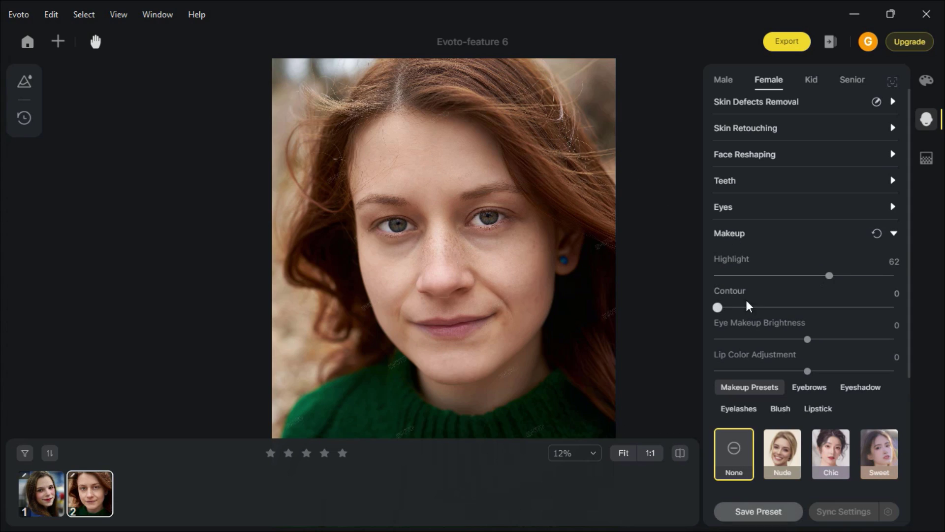
pyautogui.moveTo(857, 340); pyautogui.dragTo(849, 338)
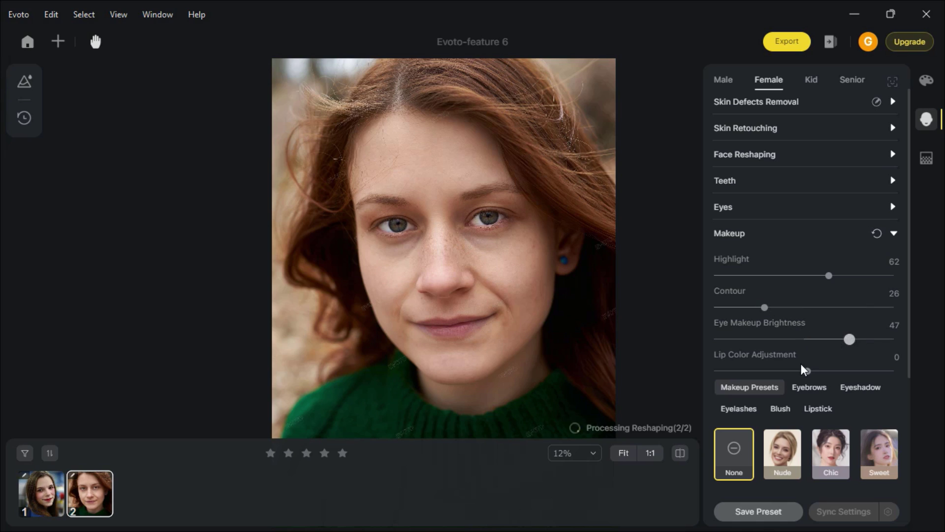
pyautogui.moveTo(808, 370); pyautogui.dragTo(852, 371)
# Step: Try the different eyebrow makeup styles and apply style 02 with an amount of 77
pyautogui.scroll(-2, 800, 330)
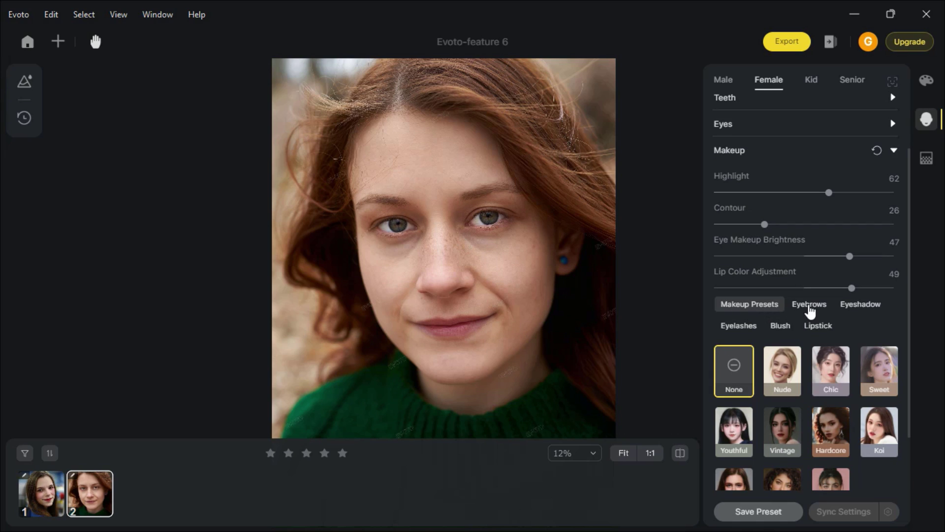
pyautogui.click(810, 304)
pyautogui.click(782, 371)
pyautogui.click(831, 372)
pyautogui.click(879, 371)
pyautogui.click(730, 439)
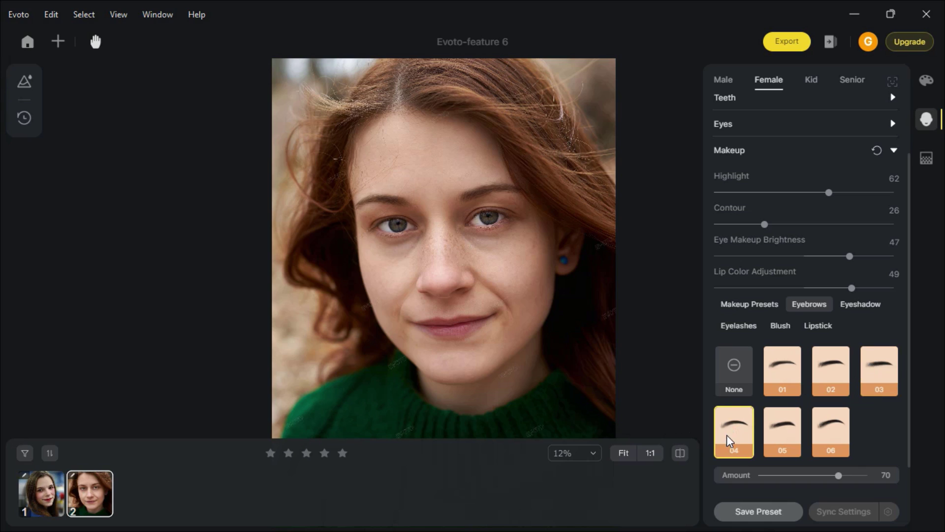
pyautogui.click(782, 432)
pyautogui.click(831, 432)
pyautogui.click(831, 371)
pyautogui.moveTo(838, 475); pyautogui.dragTo(845, 475)
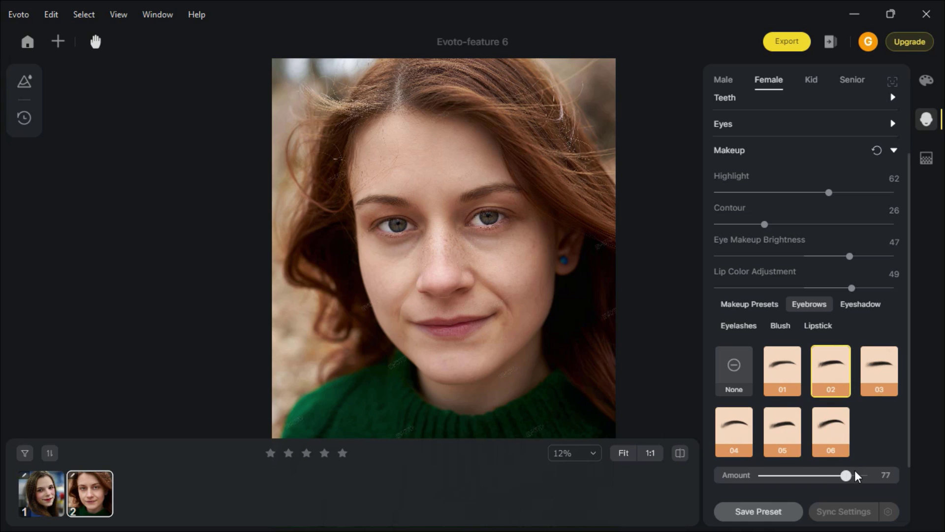
# Step: Try eyeshadow style 05 and apply eyeshadow style 03
pyautogui.click(860, 304)
pyautogui.click(782, 431)
pyautogui.click(879, 372)
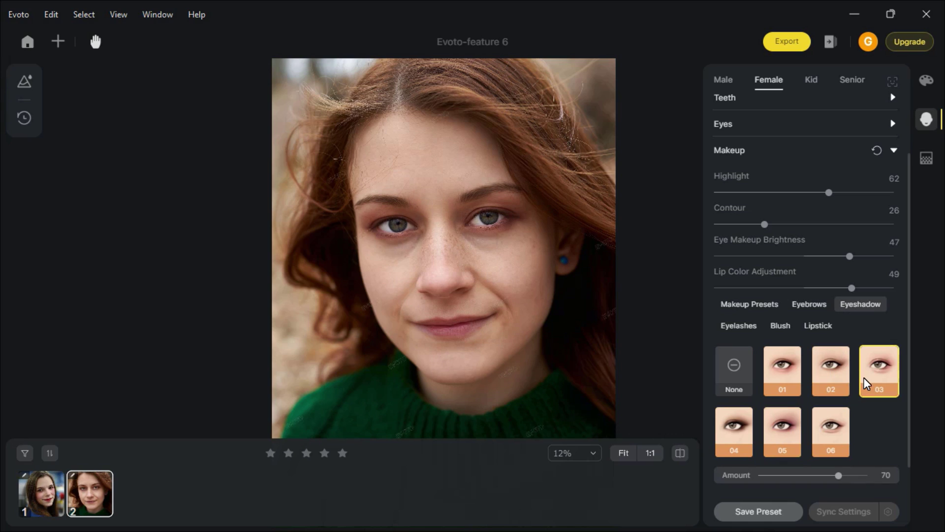
# Step: Apply eyelashes style 05 and blush style 06 to the portrait
pyautogui.click(740, 328)
pyautogui.click(782, 431)
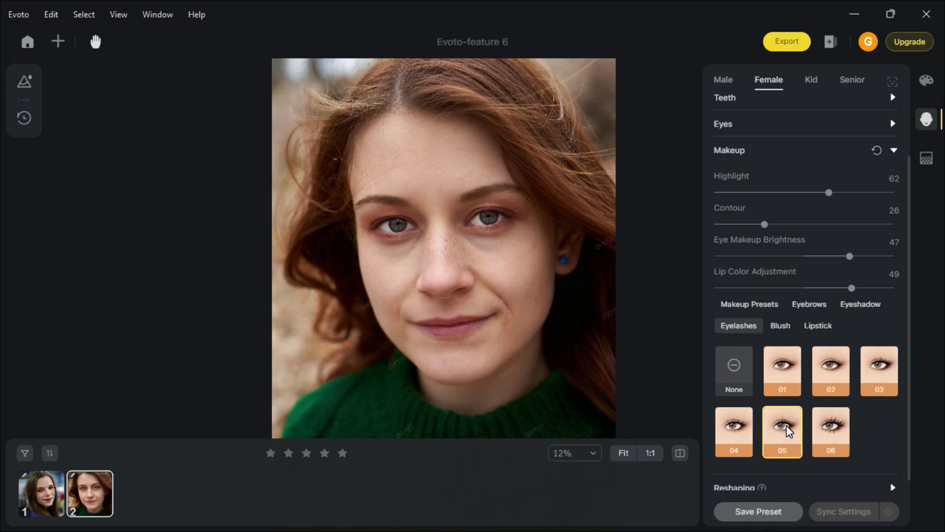
pyautogui.click(778, 327)
pyautogui.click(819, 431)
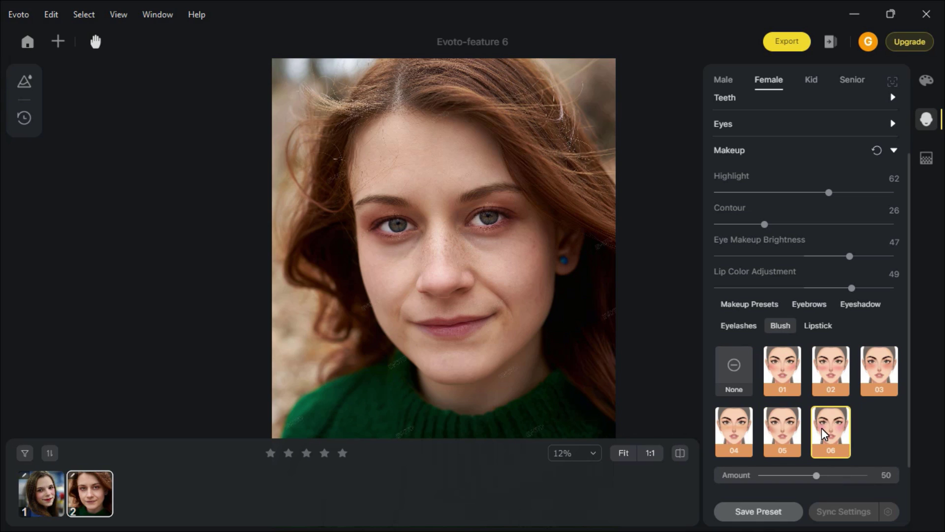
# Step: Apply lipstick style 06 to the portrait
pyautogui.click(820, 297)
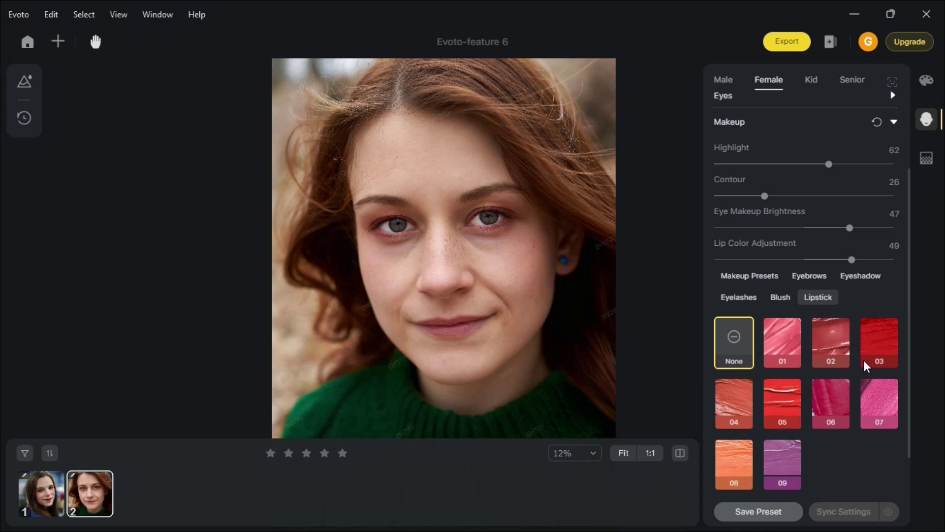
pyautogui.click(826, 393)
pyautogui.scroll(1, 759, 295)
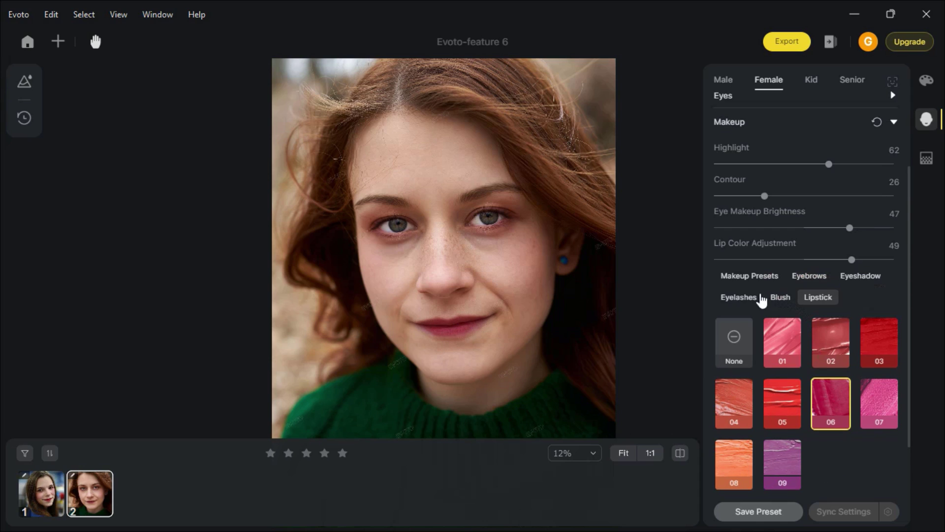
# Step: Try the makeup presets Nude, Chic, Sweet and Hardcore, and apply the Cat Eye preset to the portrait
pyautogui.click(751, 277)
pyautogui.click(785, 345)
pyautogui.click(828, 346)
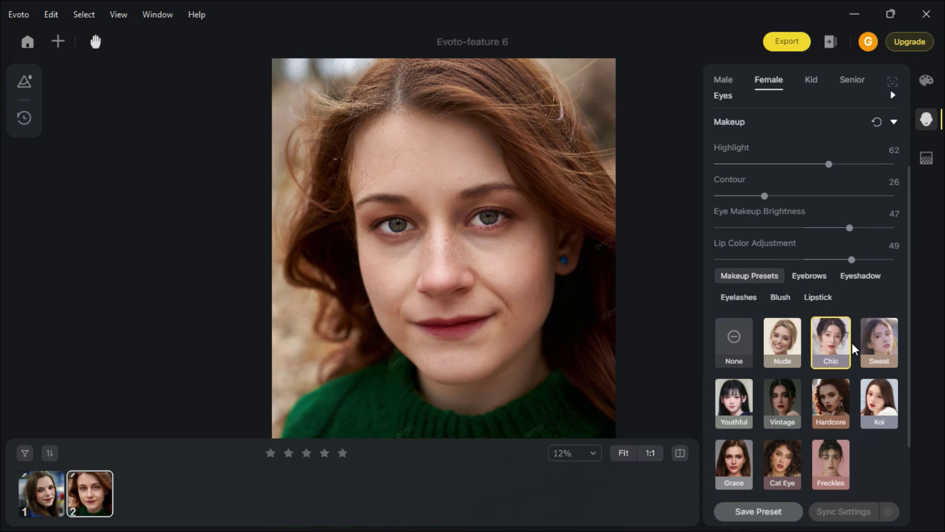
pyautogui.click(875, 352)
pyautogui.click(827, 416)
pyautogui.click(797, 450)
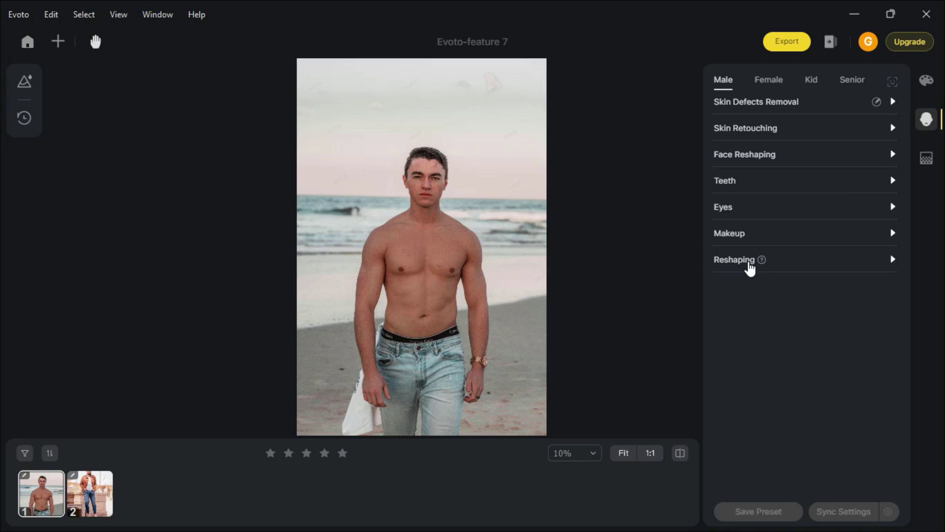
# Step: Set the man's reshaping values to Reshape Body (AI) 46, Body -34, Small Head 19 and Slim Neck 16 on both sides
pyautogui.click(750, 266)
pyautogui.moveTo(768, 301); pyautogui.dragTo(849, 302)
pyautogui.moveTo(807, 335); pyautogui.dragTo(777, 335)
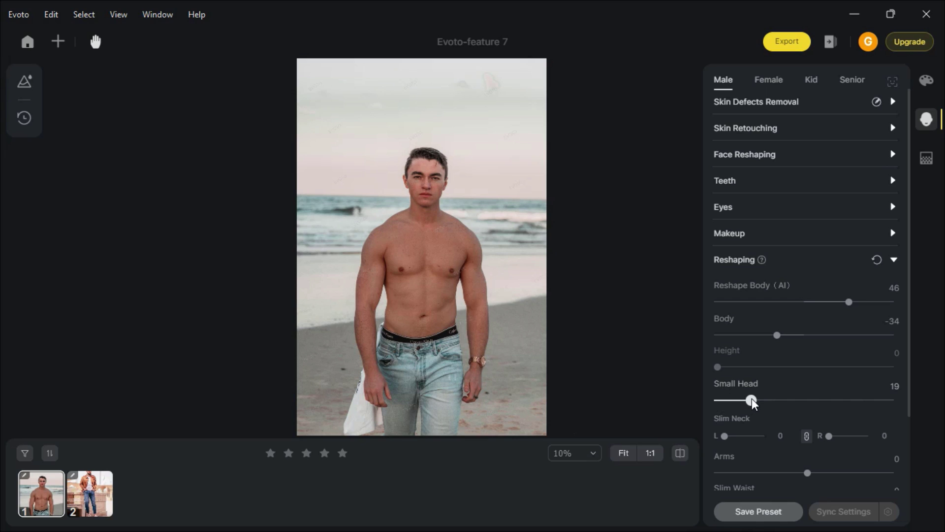
pyautogui.scroll(-2, 751, 402)
pyautogui.moveTo(724, 352); pyautogui.dragTo(730, 352)
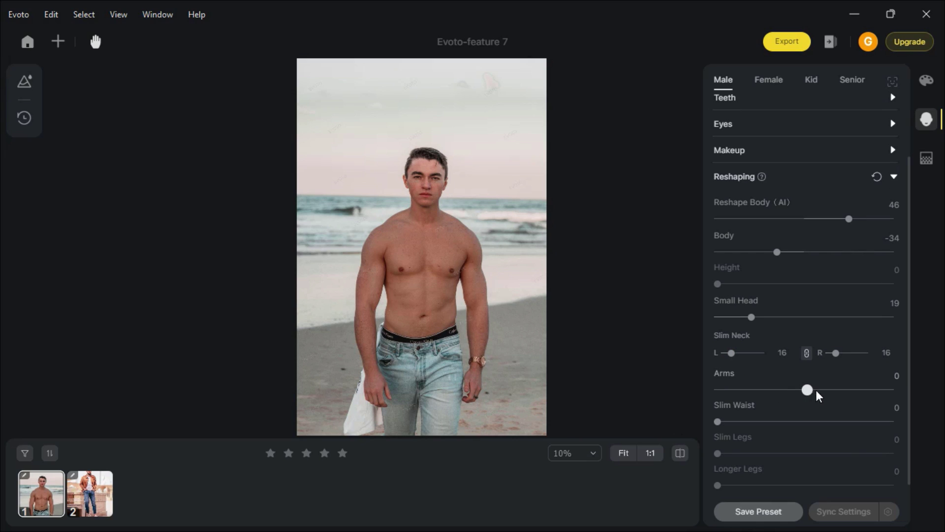
# Step: Set Arms to 79, Slim Waist to 56 and Reshape Body (AI) to 85, and compare the result with the original
pyautogui.moveTo(816, 392); pyautogui.dragTo(852, 389)
pyautogui.moveTo(717, 421); pyautogui.dragTo(818, 422)
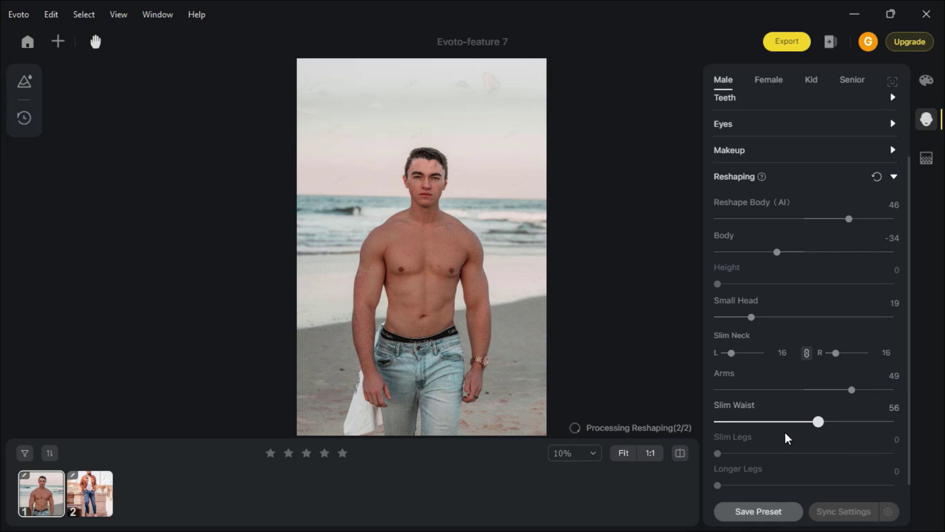
pyautogui.scroll(-1, 787, 435)
pyautogui.moveTo(855, 390); pyautogui.dragTo(879, 390)
pyautogui.scroll(3, 855, 306)
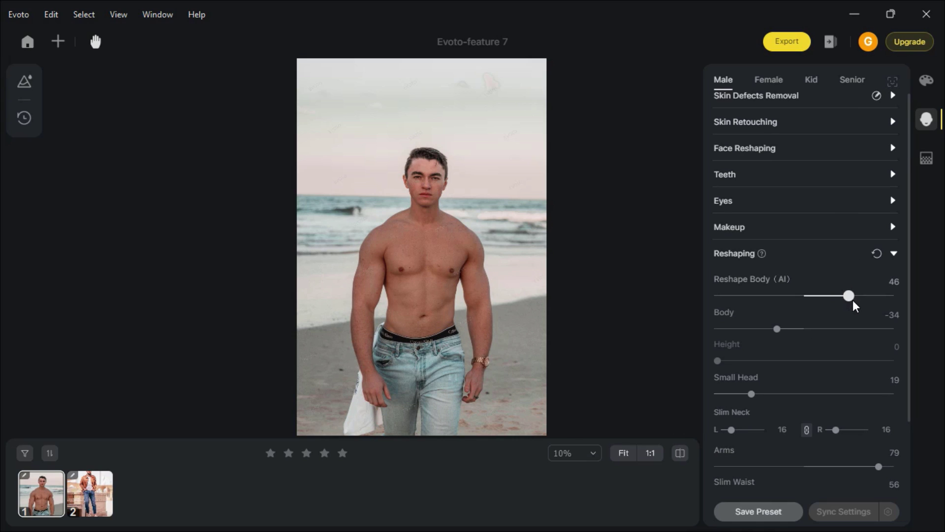
pyautogui.click(884, 296)
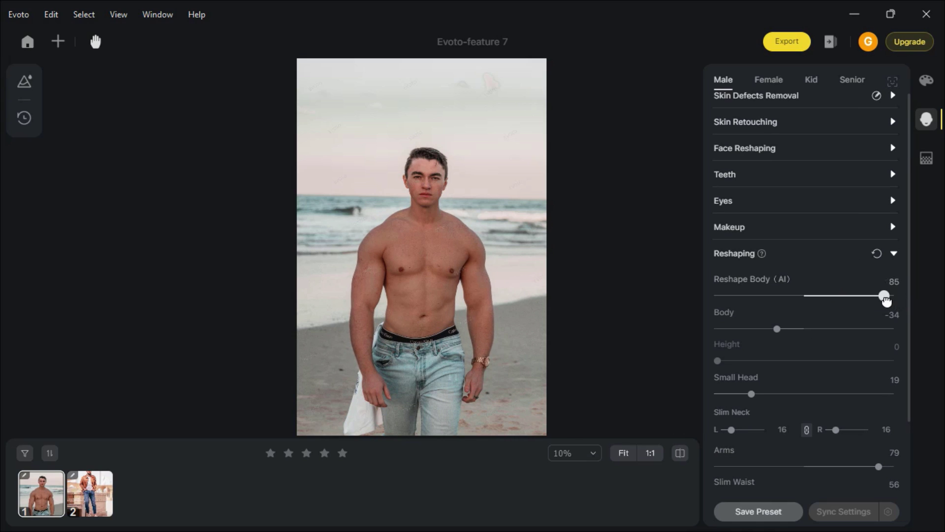
pyautogui.click(680, 453)
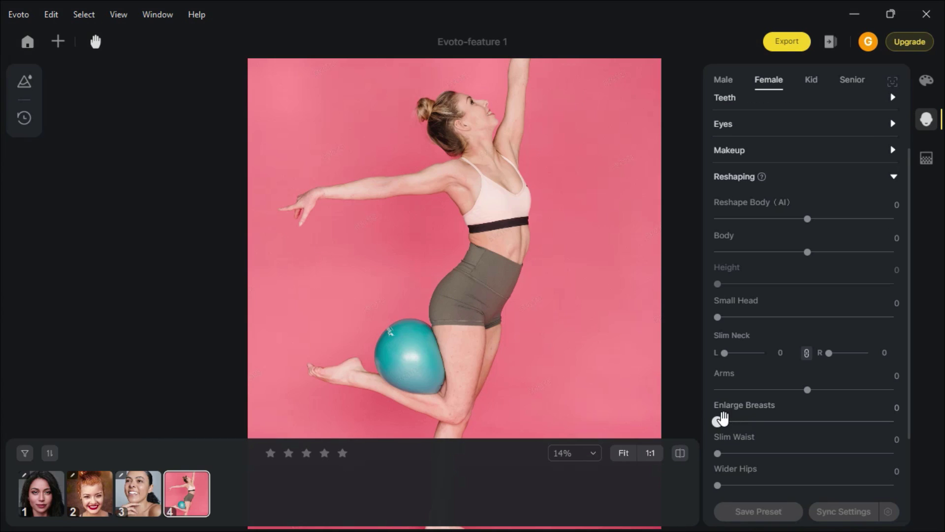
# Step: Set Enlarge Breasts to 100 and increase Slim Waist on the photo of the woman with the exercise ball
pyautogui.moveTo(718, 421); pyautogui.dragTo(896, 422)
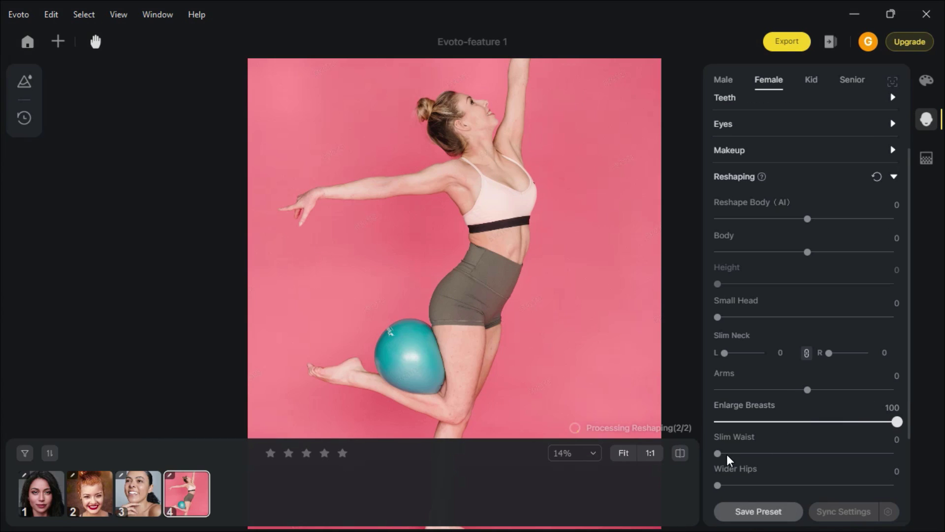
pyautogui.moveTo(718, 453); pyautogui.dragTo(803, 452)
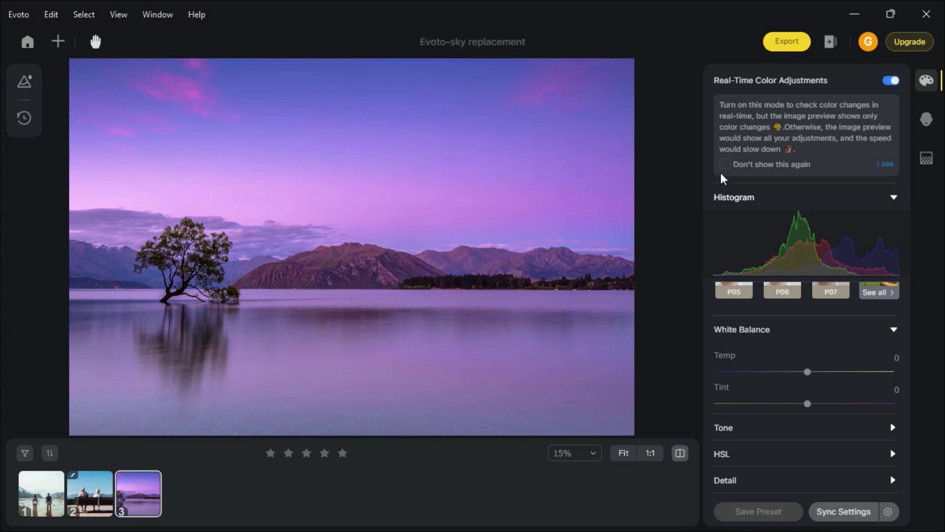
# Step: Replace the lake photo's sky with Sunset & Sunrise Sky 03
pyautogui.click(925, 160)
pyautogui.click(851, 225)
pyautogui.click(779, 265)
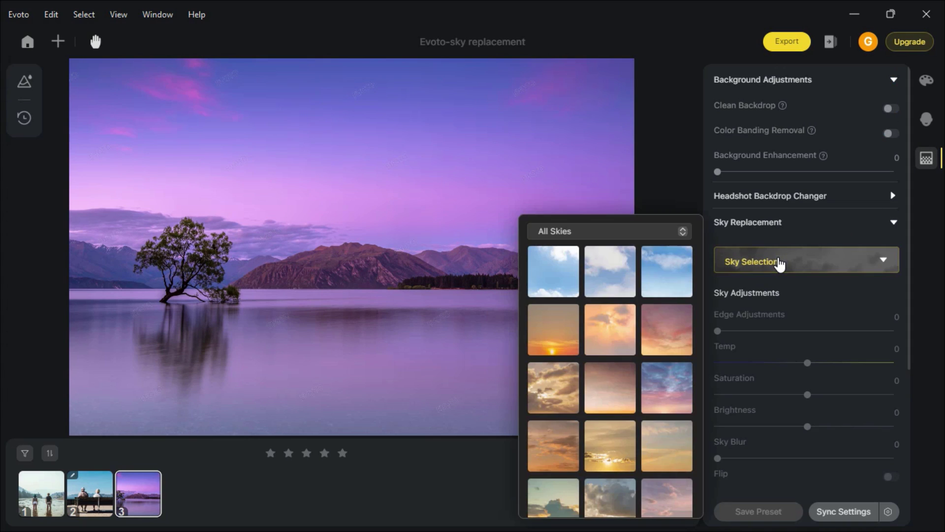
pyautogui.click(665, 340)
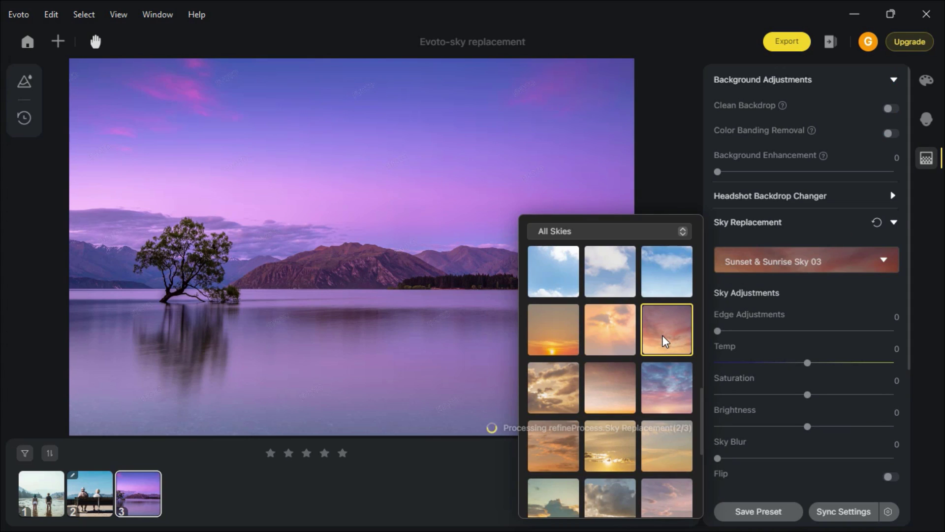
# Step: Set the new sky's Edge Adjustments to 46, Temp to 20, Saturation to 45 and Brightness to -30
pyautogui.moveTo(717, 331); pyautogui.dragTo(742, 331)
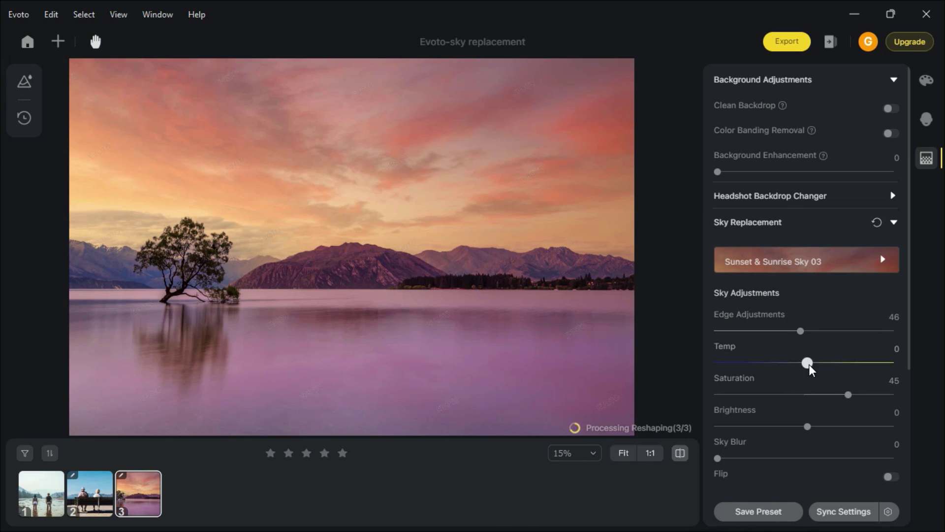
pyautogui.moveTo(807, 363); pyautogui.dragTo(825, 362)
pyautogui.moveTo(807, 427); pyautogui.dragTo(780, 426)
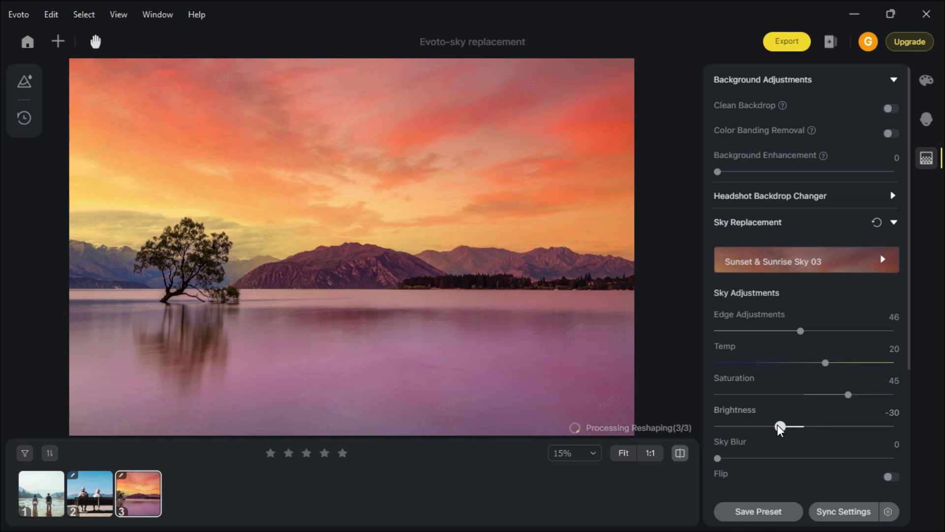
# Step: Set Color of Scene to 77 and the water's Reflection Amount to 68 for the lake photo
pyautogui.scroll(-4, 792, 374)
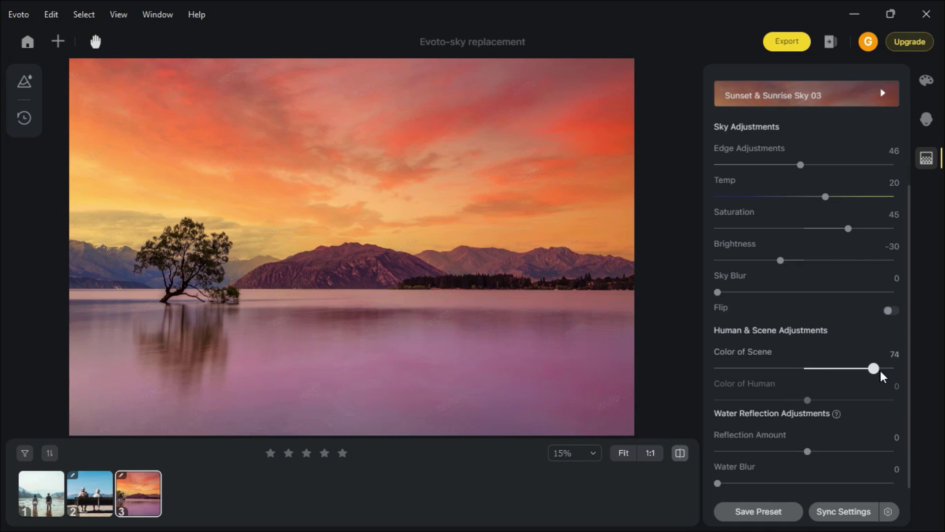
pyautogui.moveTo(881, 377); pyautogui.dragTo(884, 376)
pyautogui.scroll(-1, 794, 434)
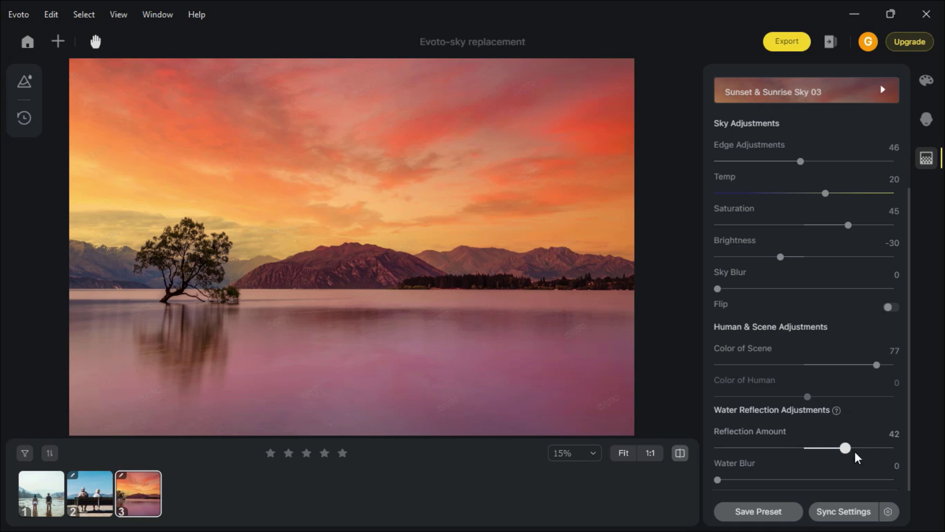
# Step: Compare the sky-replaced lake, bench and river photos with their originals
pyautogui.click(680, 454)
pyautogui.click(681, 454)
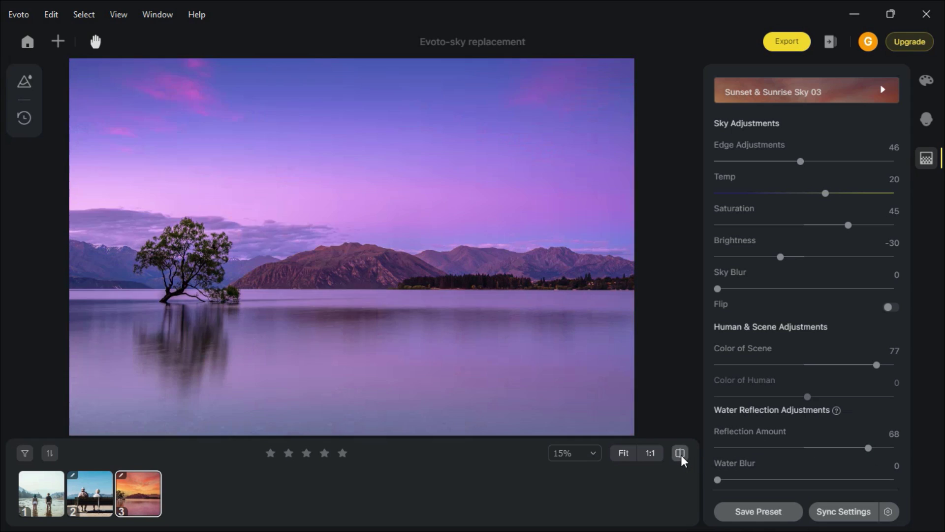
pyautogui.press('Left')
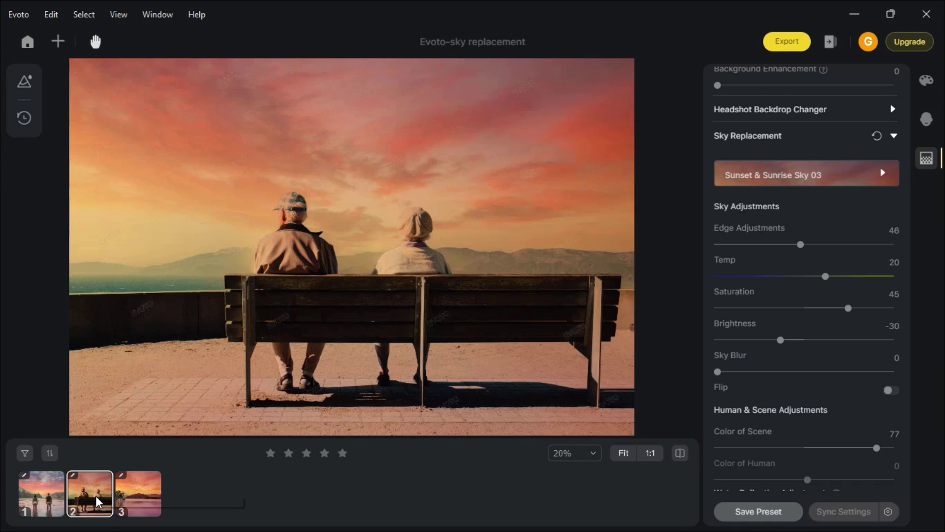
pyautogui.click(680, 453)
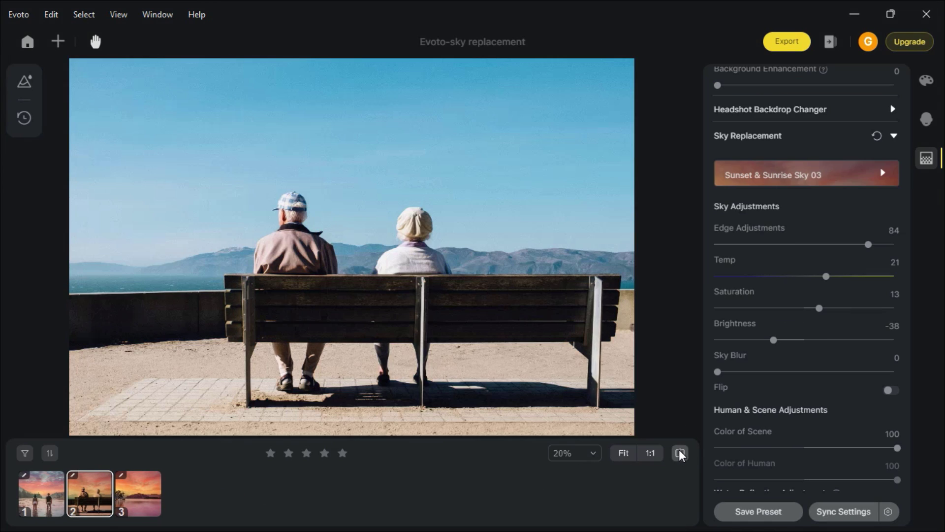
pyautogui.click(680, 453)
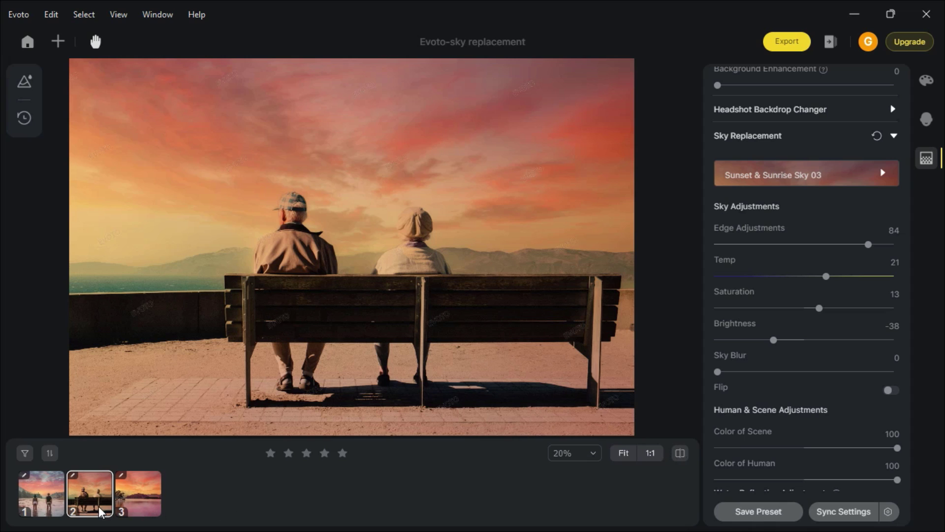
pyautogui.click(58, 505)
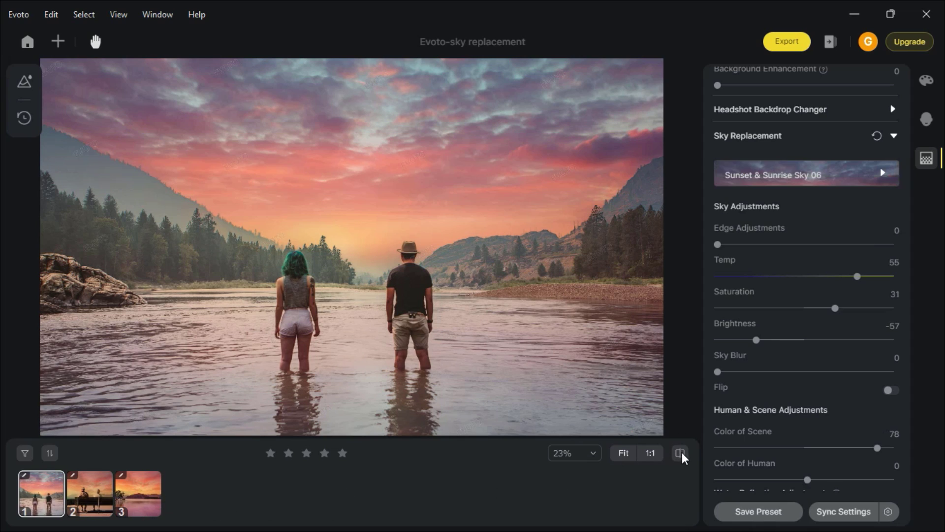
pyautogui.click(680, 454)
pyautogui.click(682, 454)
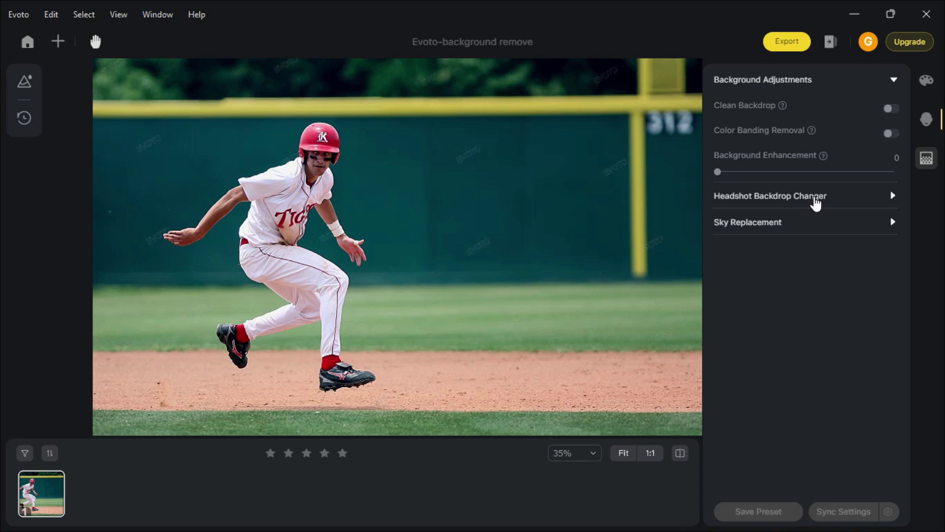
# Step: Make the baseball player's background transparent, try the backdrops Red01, Blue05 and Blue03, and choose the blue gradient 01 backdrop
pyautogui.click(817, 202)
pyautogui.click(743, 241)
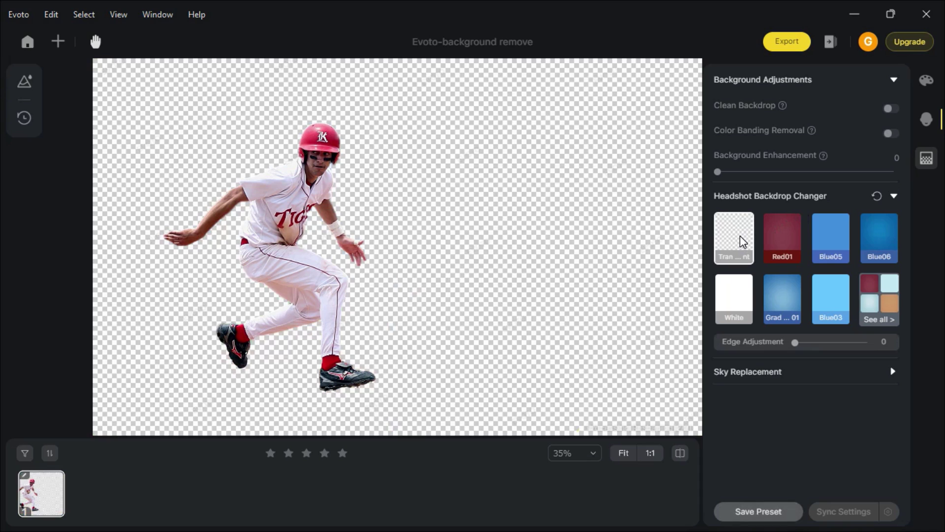
pyautogui.click(786, 241)
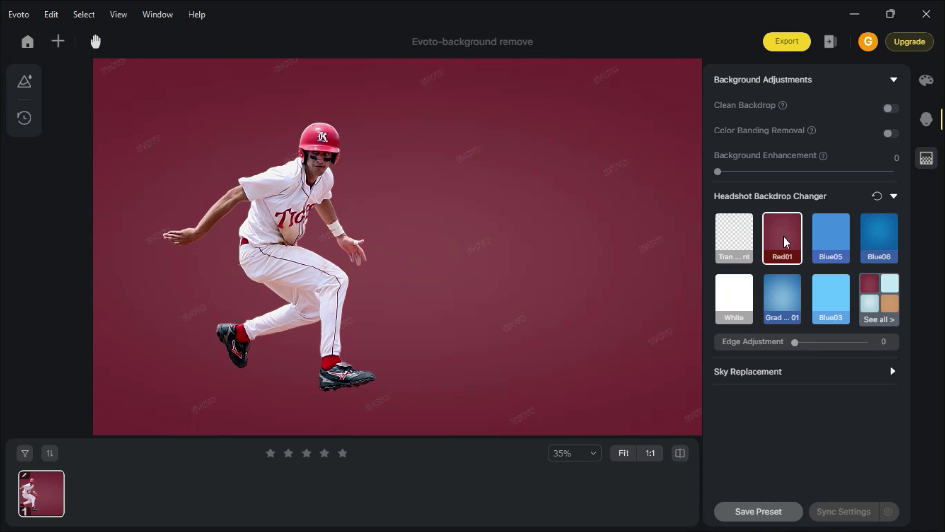
pyautogui.click(833, 246)
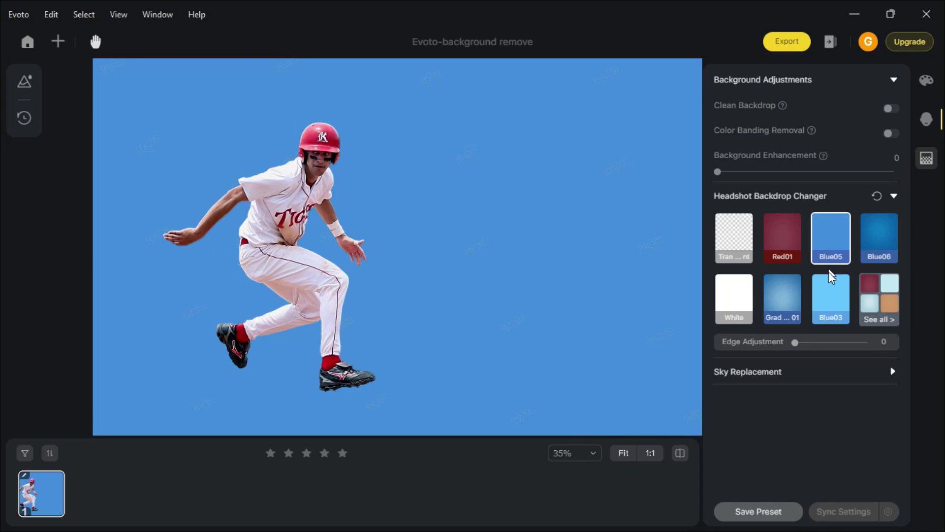
pyautogui.click(825, 300)
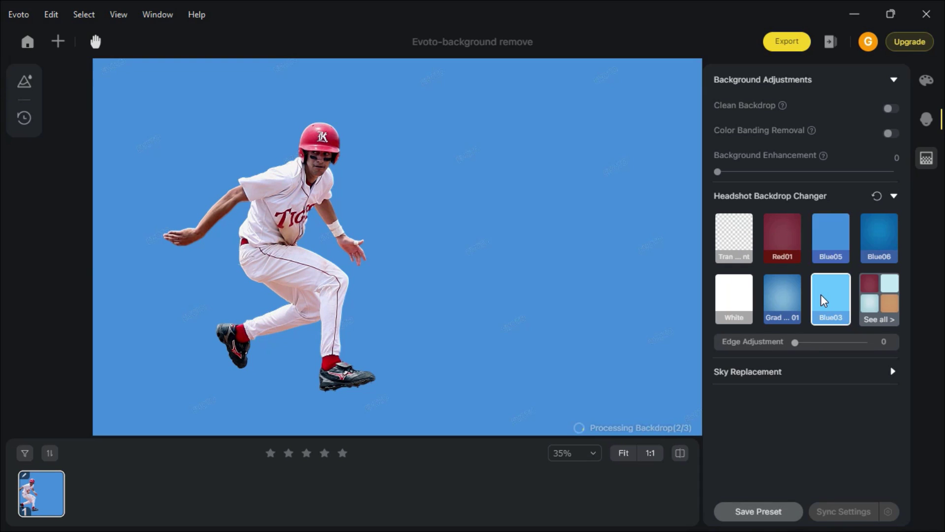
pyautogui.click(791, 299)
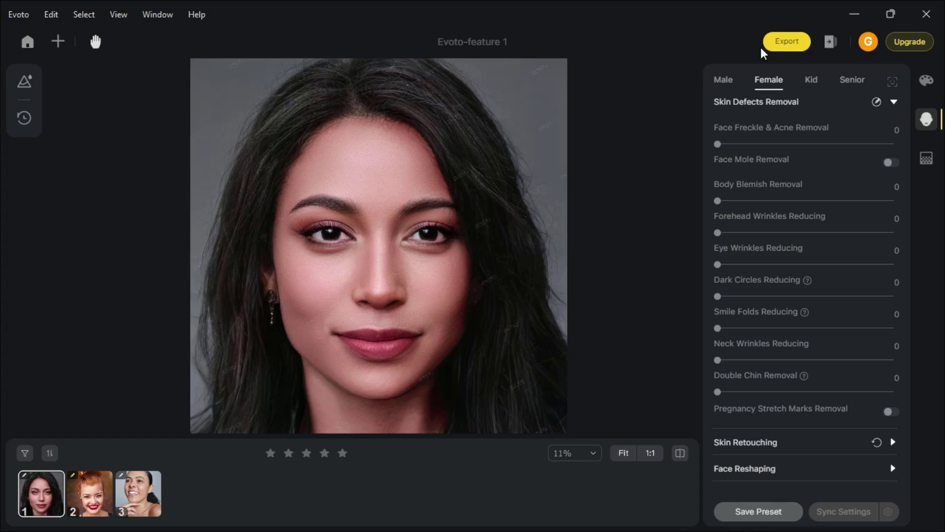
# Step: Export each of the three edited portraits one at a time, keeping the current export settings
pyautogui.click(786, 42)
pyautogui.click(597, 476)
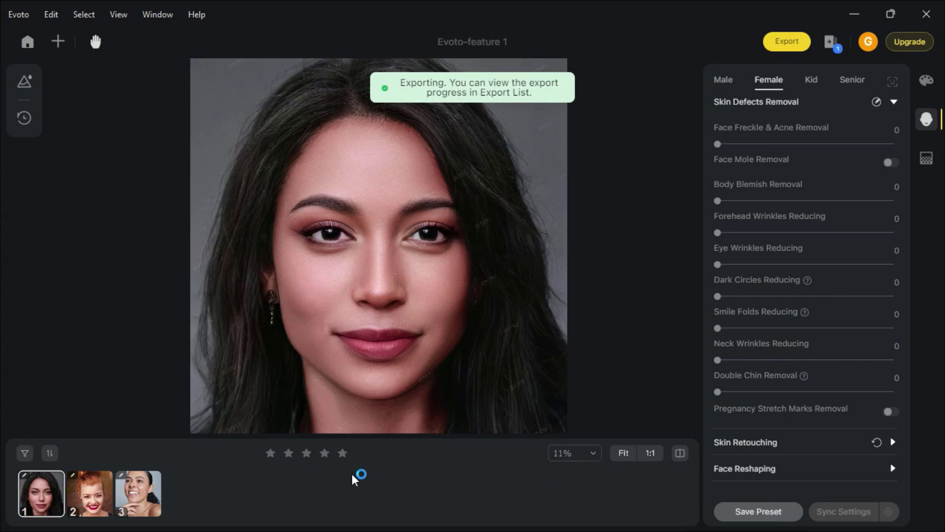
pyautogui.click(79, 494)
pyautogui.click(786, 41)
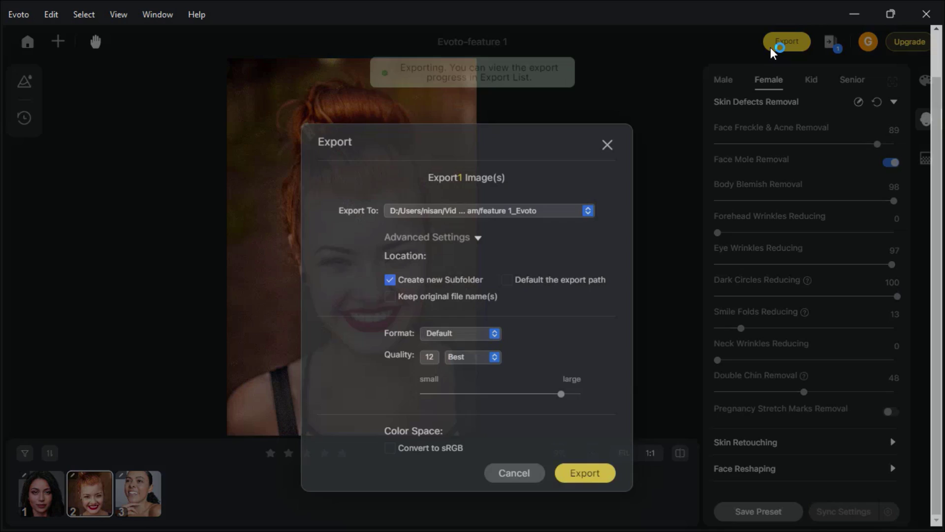
pyautogui.click(576, 473)
pyautogui.click(138, 492)
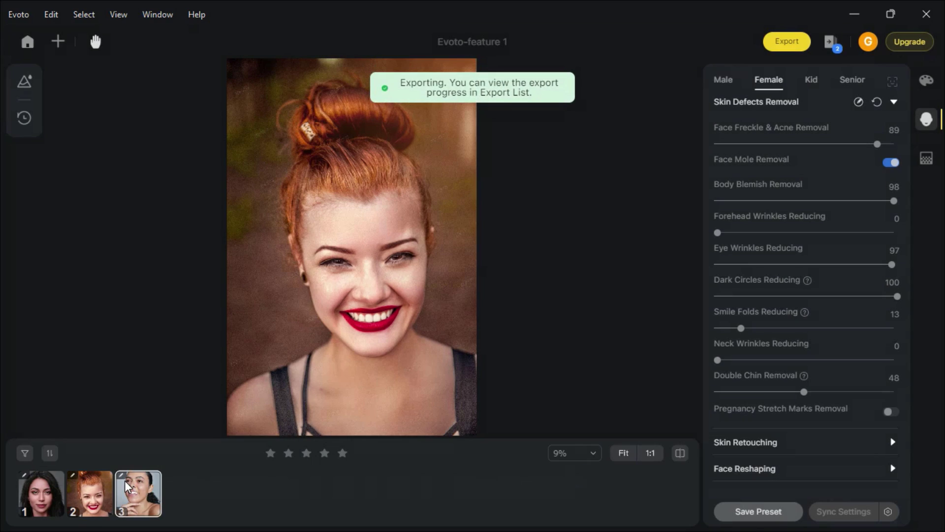
pyautogui.click(796, 41)
pyautogui.click(595, 475)
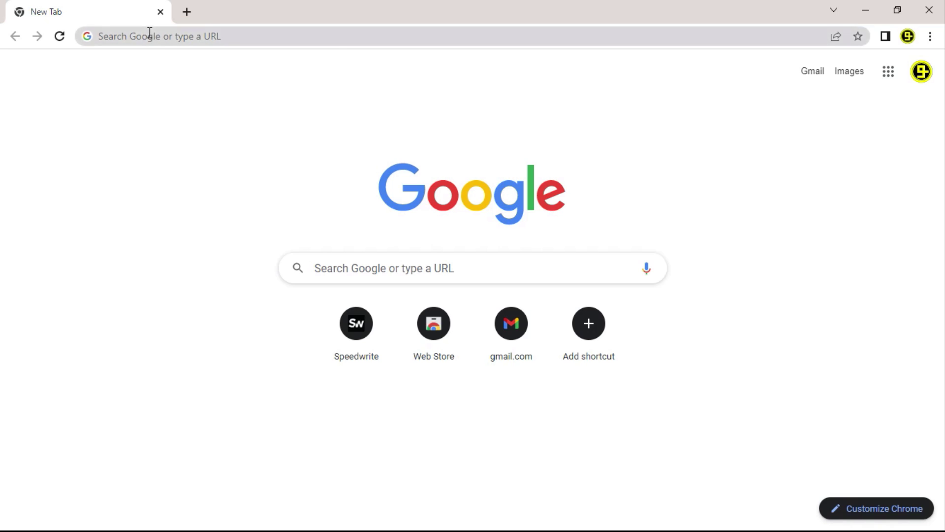
pyautogui.click(149, 32)
pyautogui.write('www.evo')
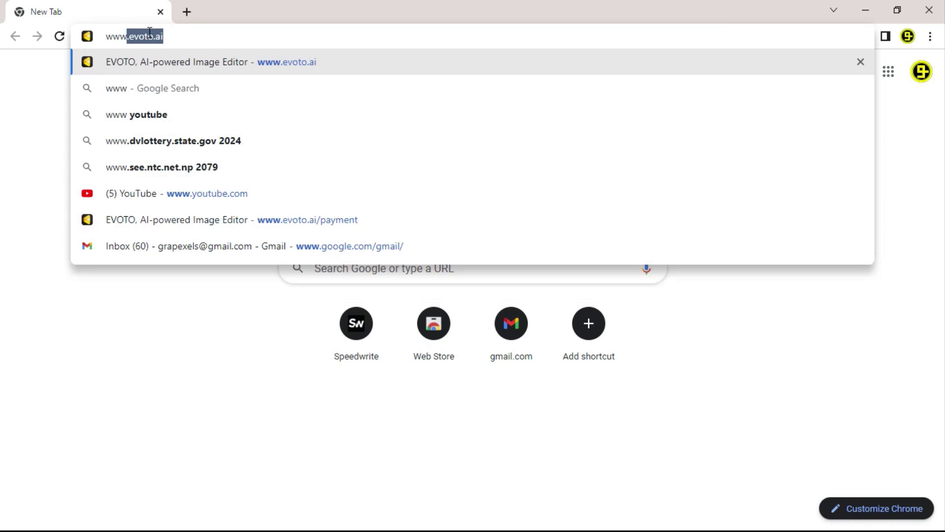
pyautogui.write('to.')
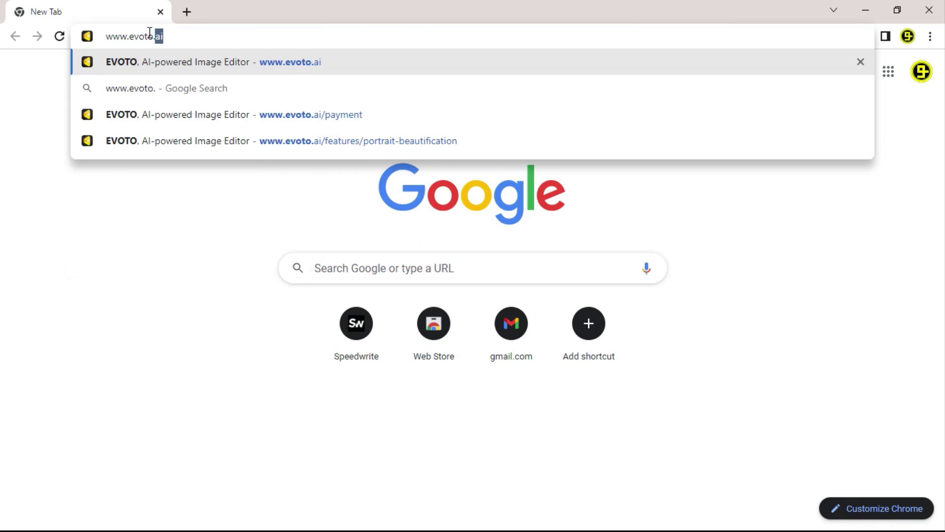
pyautogui.press('Return')
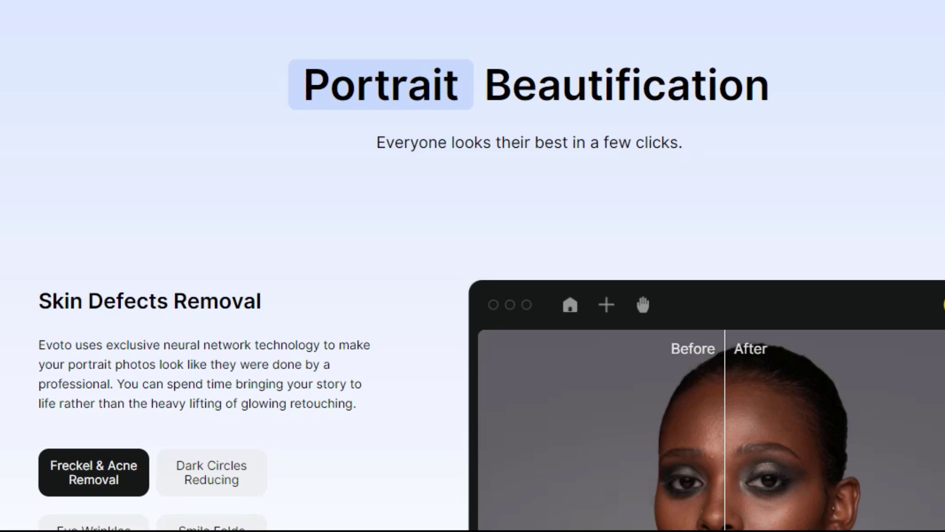
# Step: Look through the website's feature sections on portrait beautification, digital makeup, raw editing, clean backdrop and sky replacement
pyautogui.scroll(-15, 472, 266)
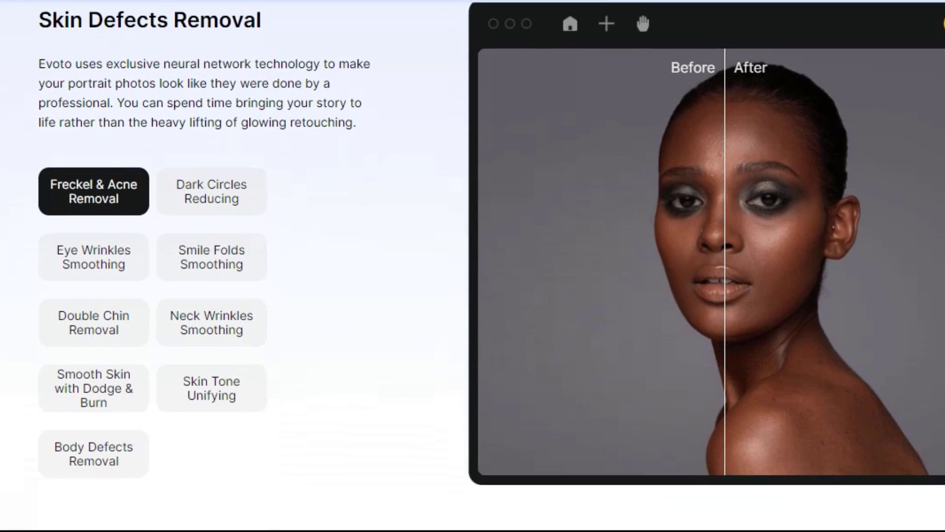
pyautogui.scroll(-20, 472, 265)
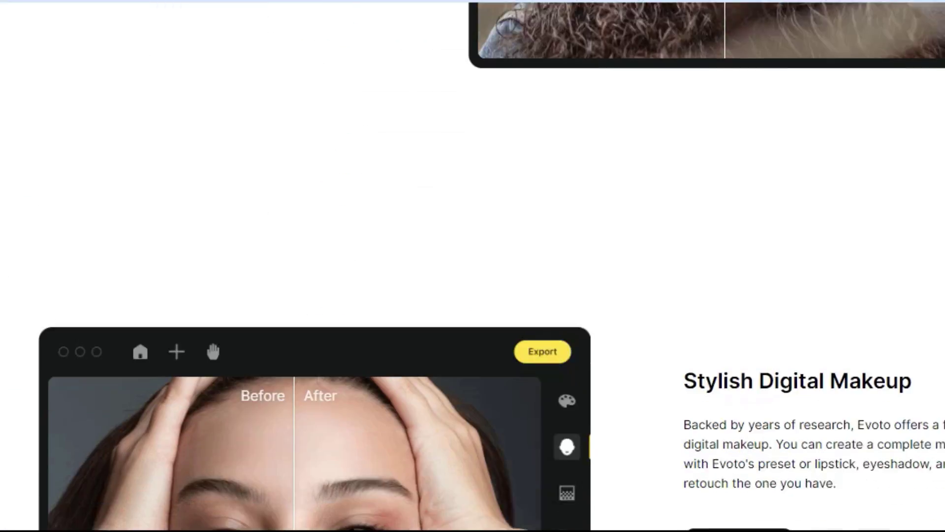
pyautogui.scroll(-20, 473, 266)
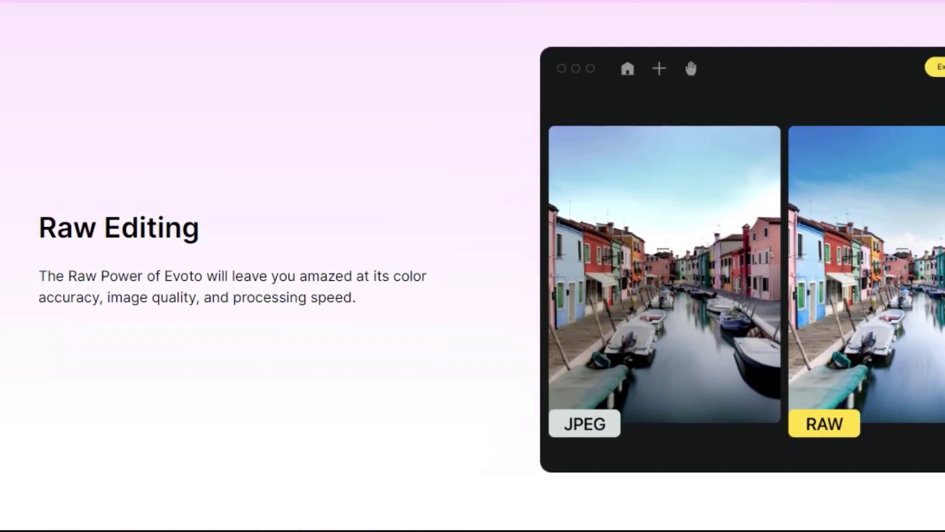
pyautogui.scroll(-20, 472, 266)
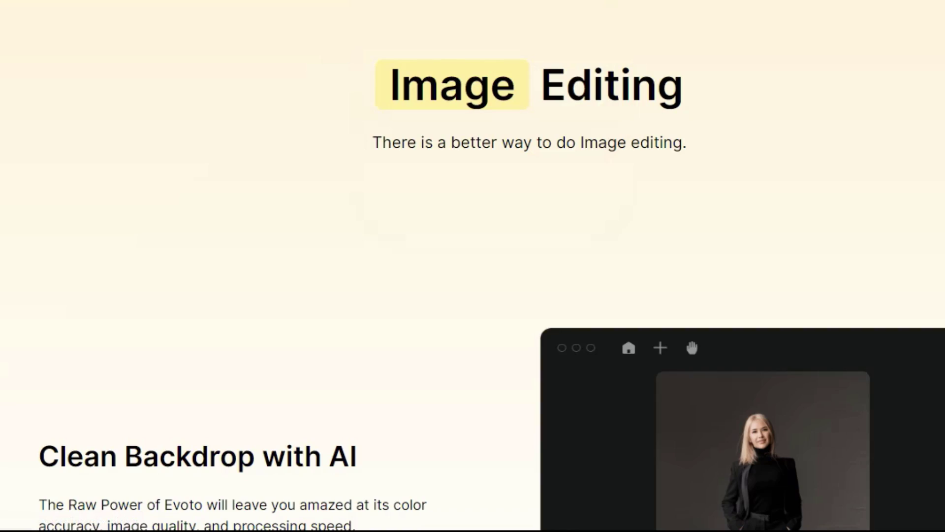
pyautogui.scroll(-20, 472, 266)
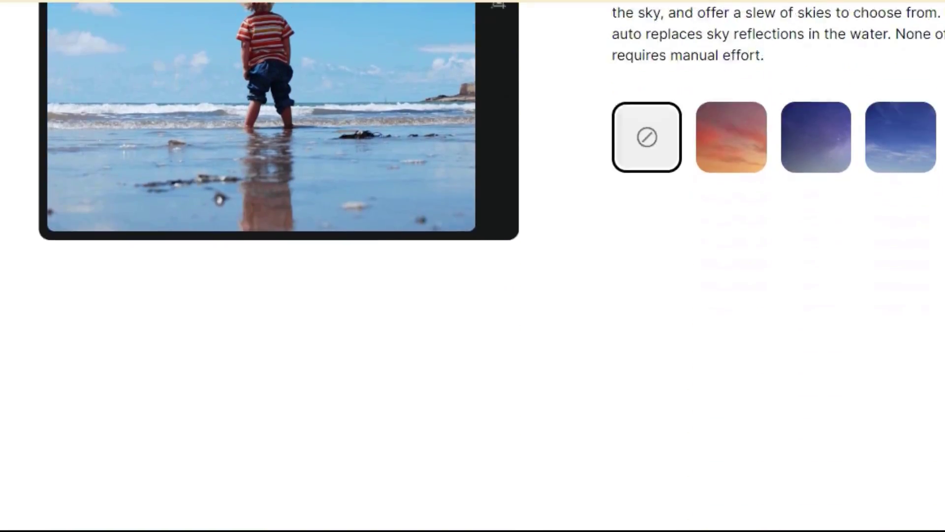
pyautogui.scroll(-5, 473, 266)
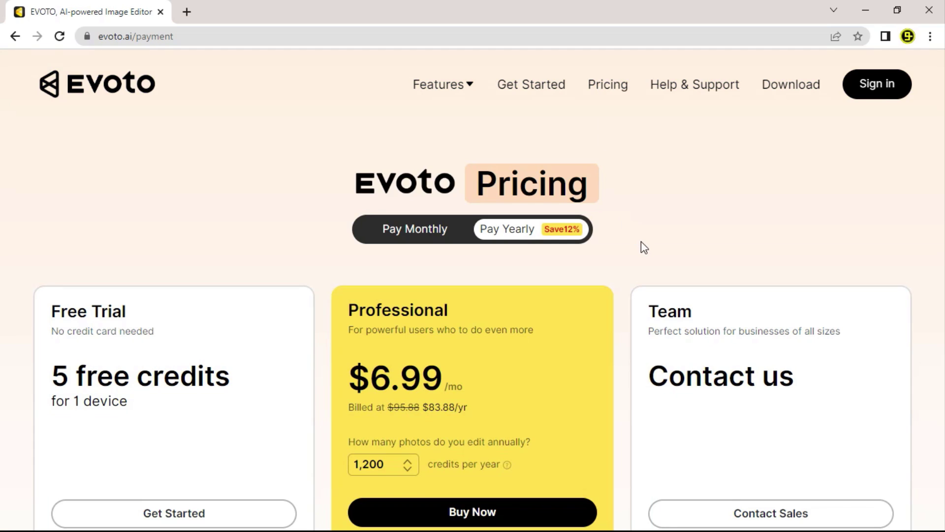
# Step: Review the Free Trial, Professional and Team plans on the Evoto pricing page
pyautogui.scroll(-2, 642, 242)
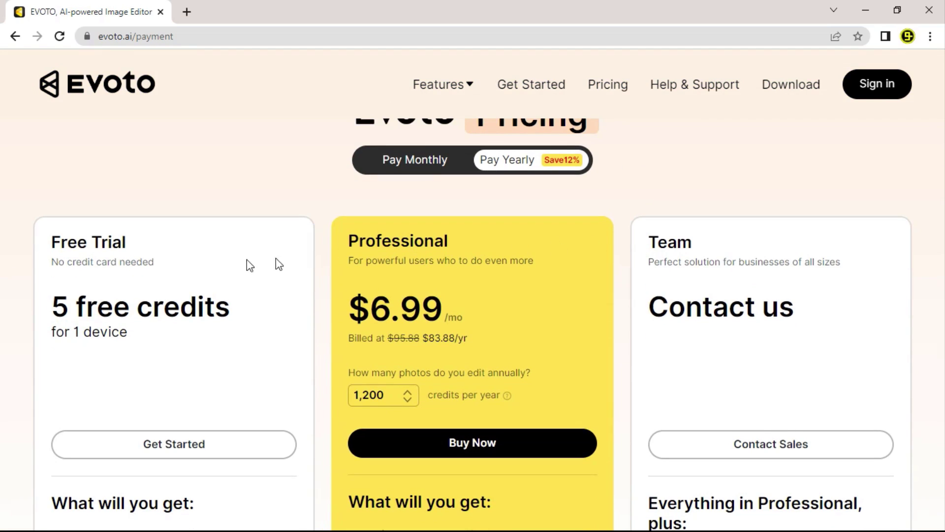
pyautogui.scroll(-2, 45, 262)
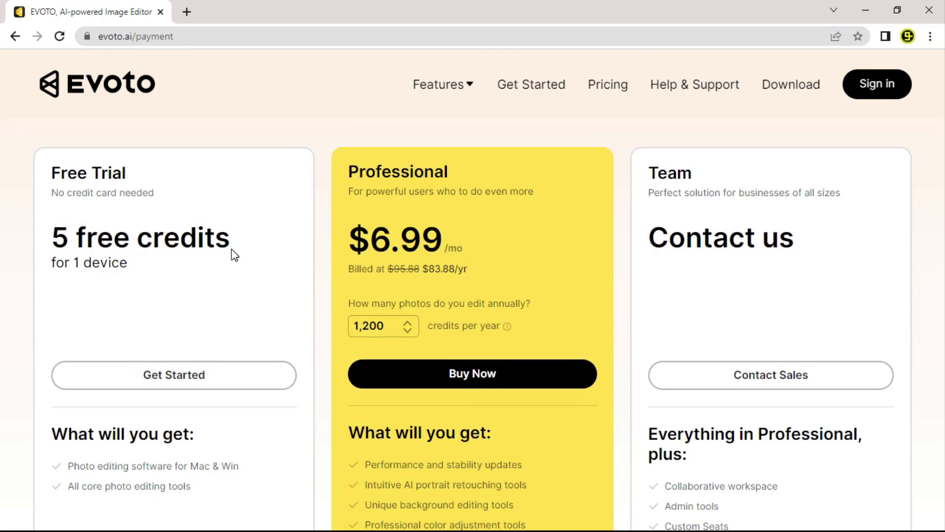
pyautogui.scroll(2, 476, 327)
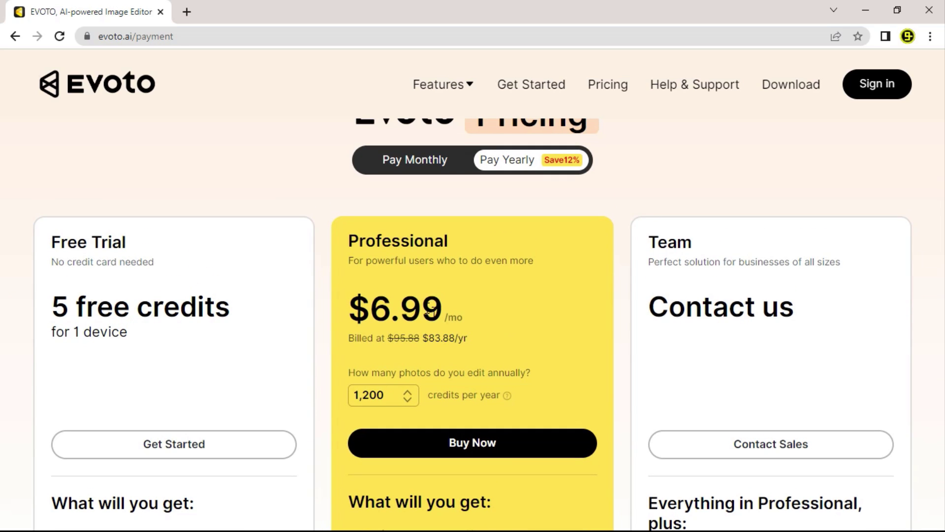
pyautogui.scroll(2, 428, 300)
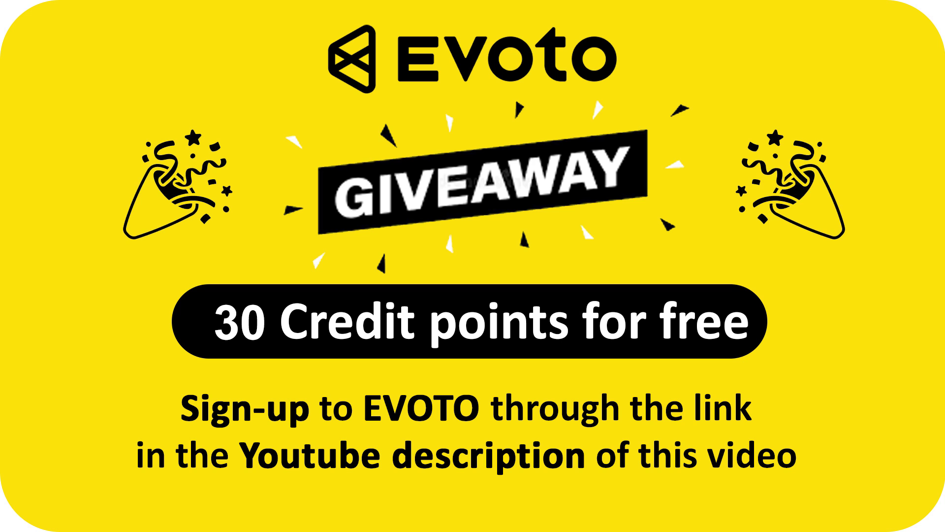